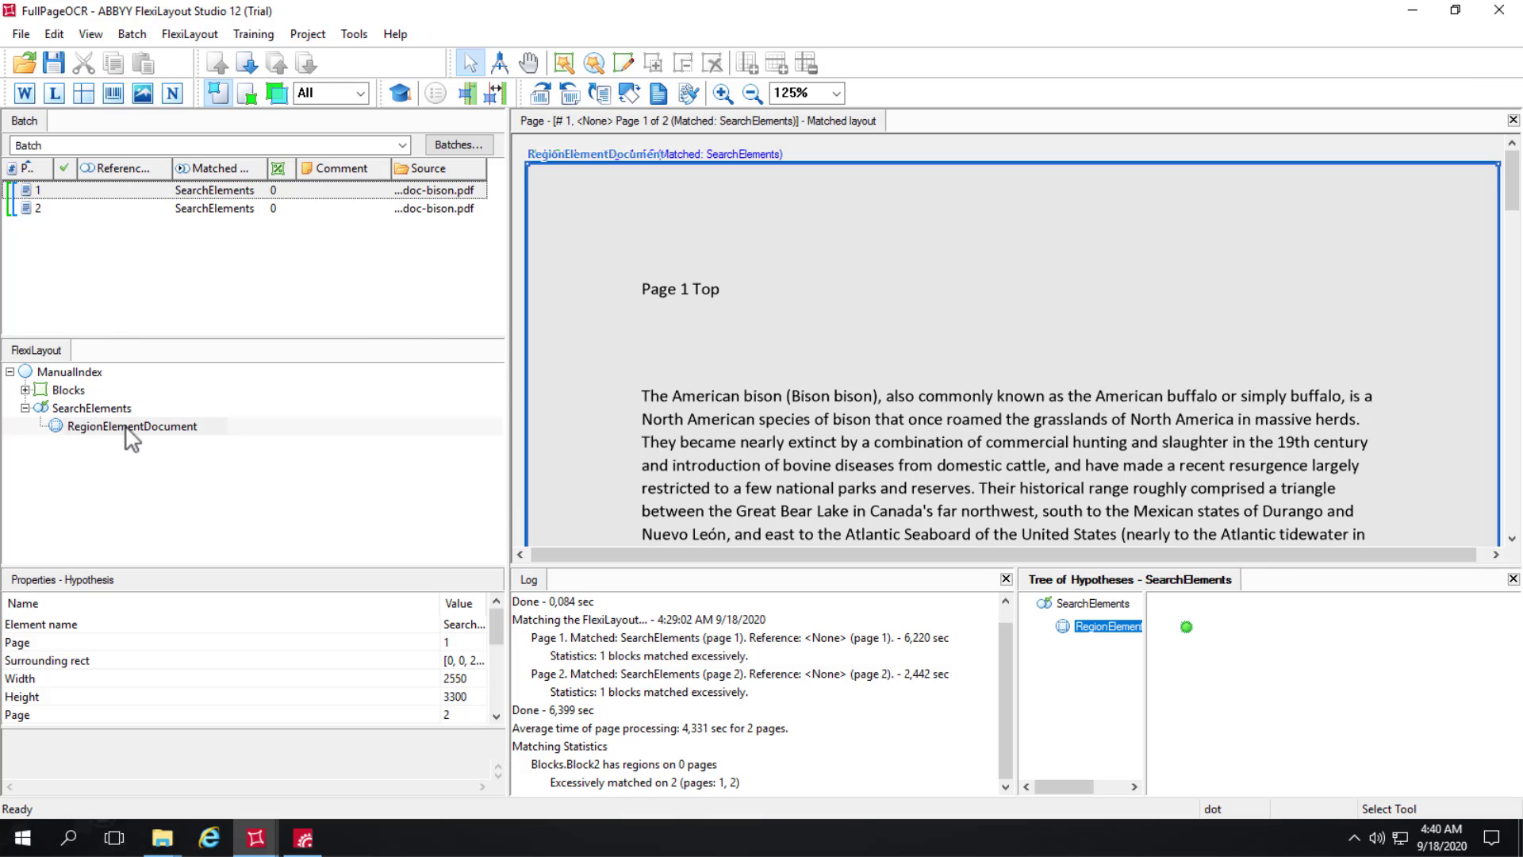
# - Show batch page 1 and follow its matched region from Page 1 Top down to Page 2 Bottom
pyautogui.click(93, 191)
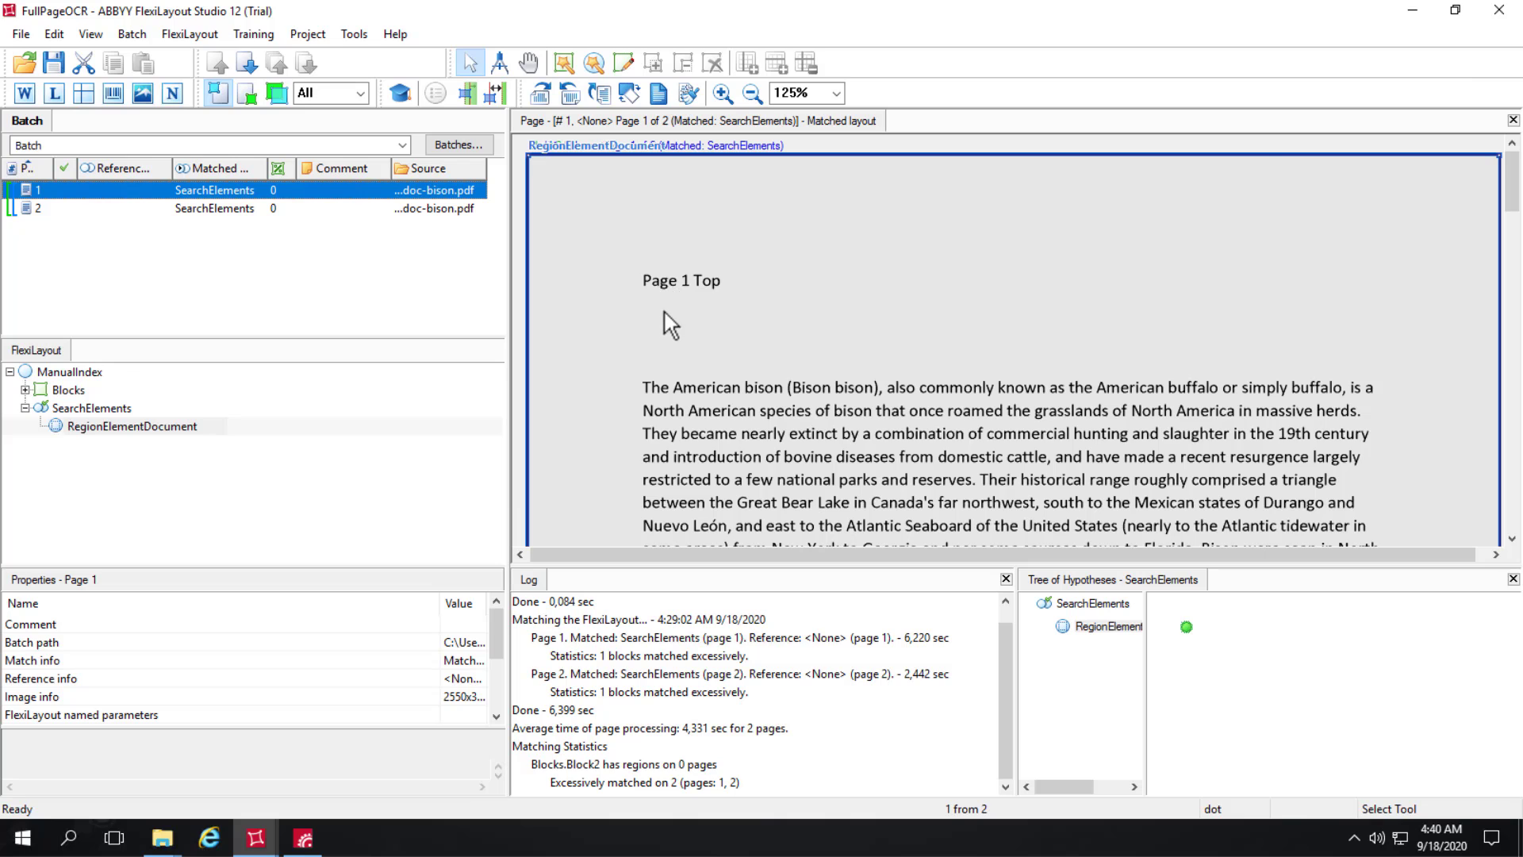
pyautogui.scroll(-8, 670, 315)
pyautogui.scroll(-5, 673, 324)
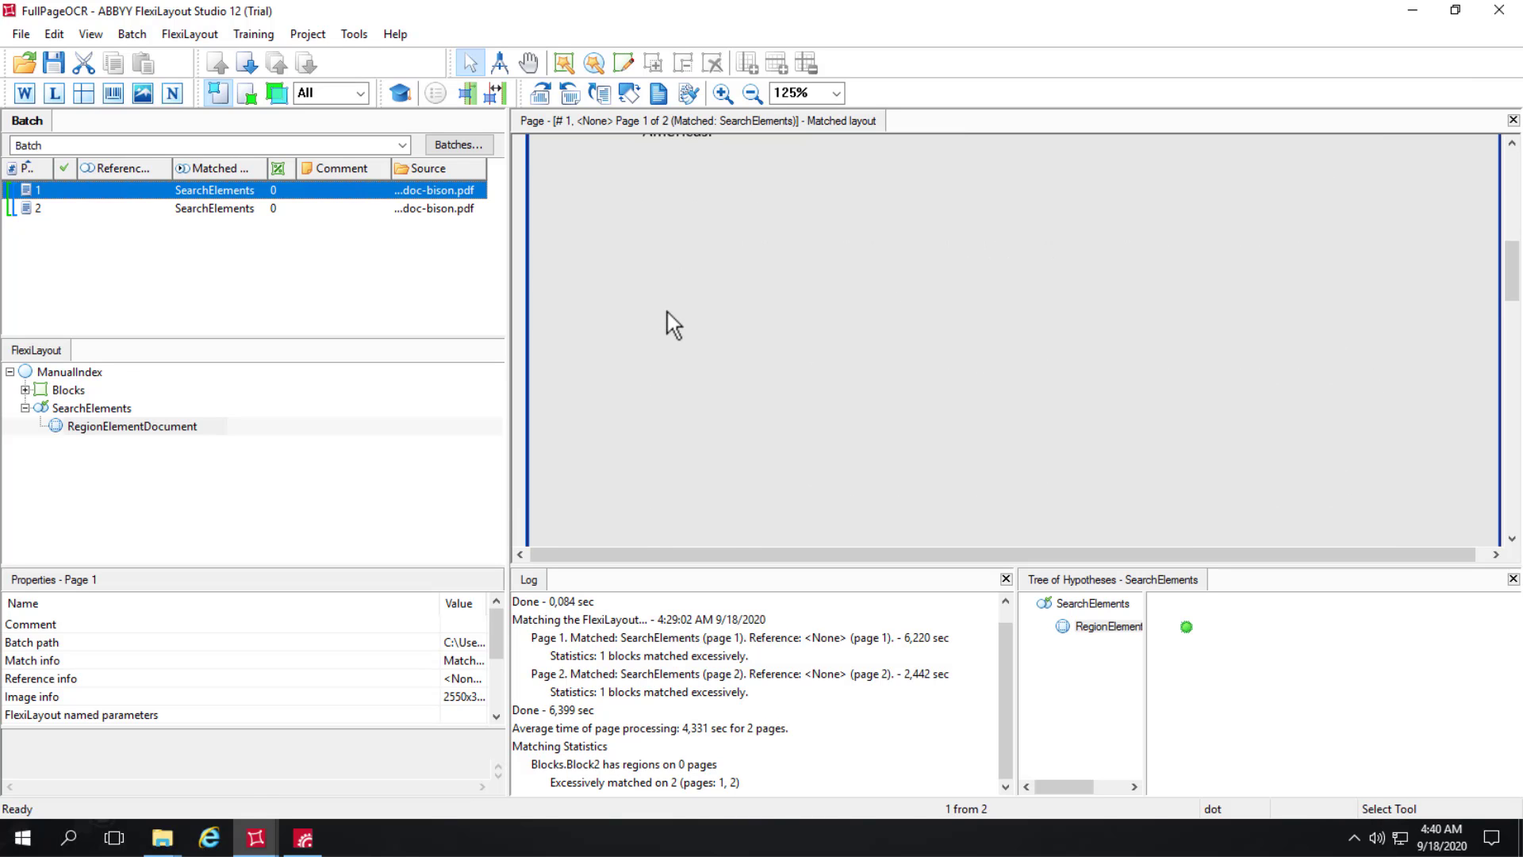
pyautogui.scroll(-5, 671, 323)
pyautogui.scroll(-6, 692, 248)
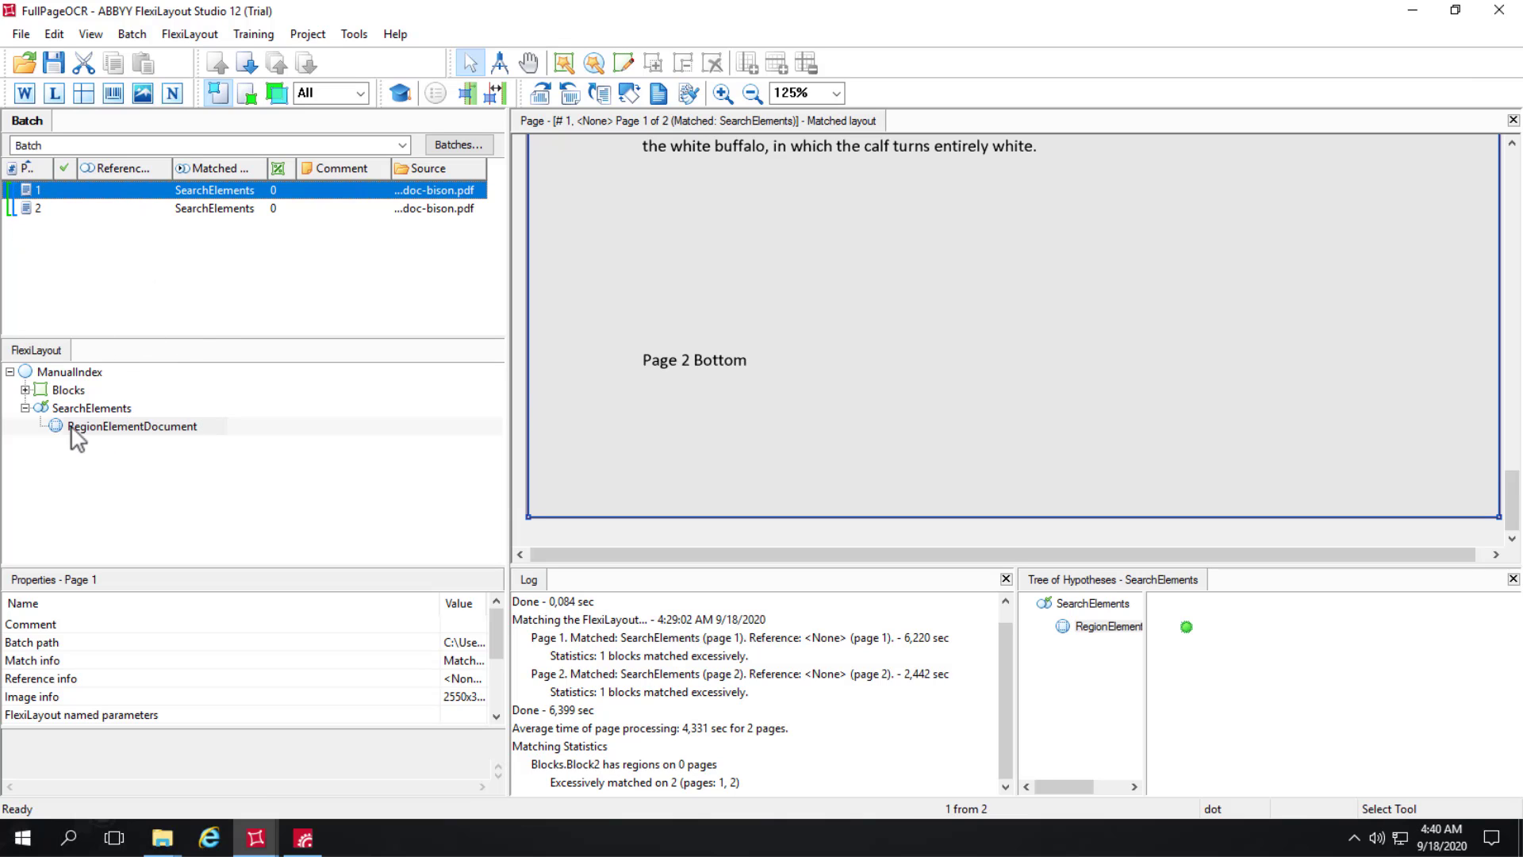
pyautogui.doubleClick(127, 428)
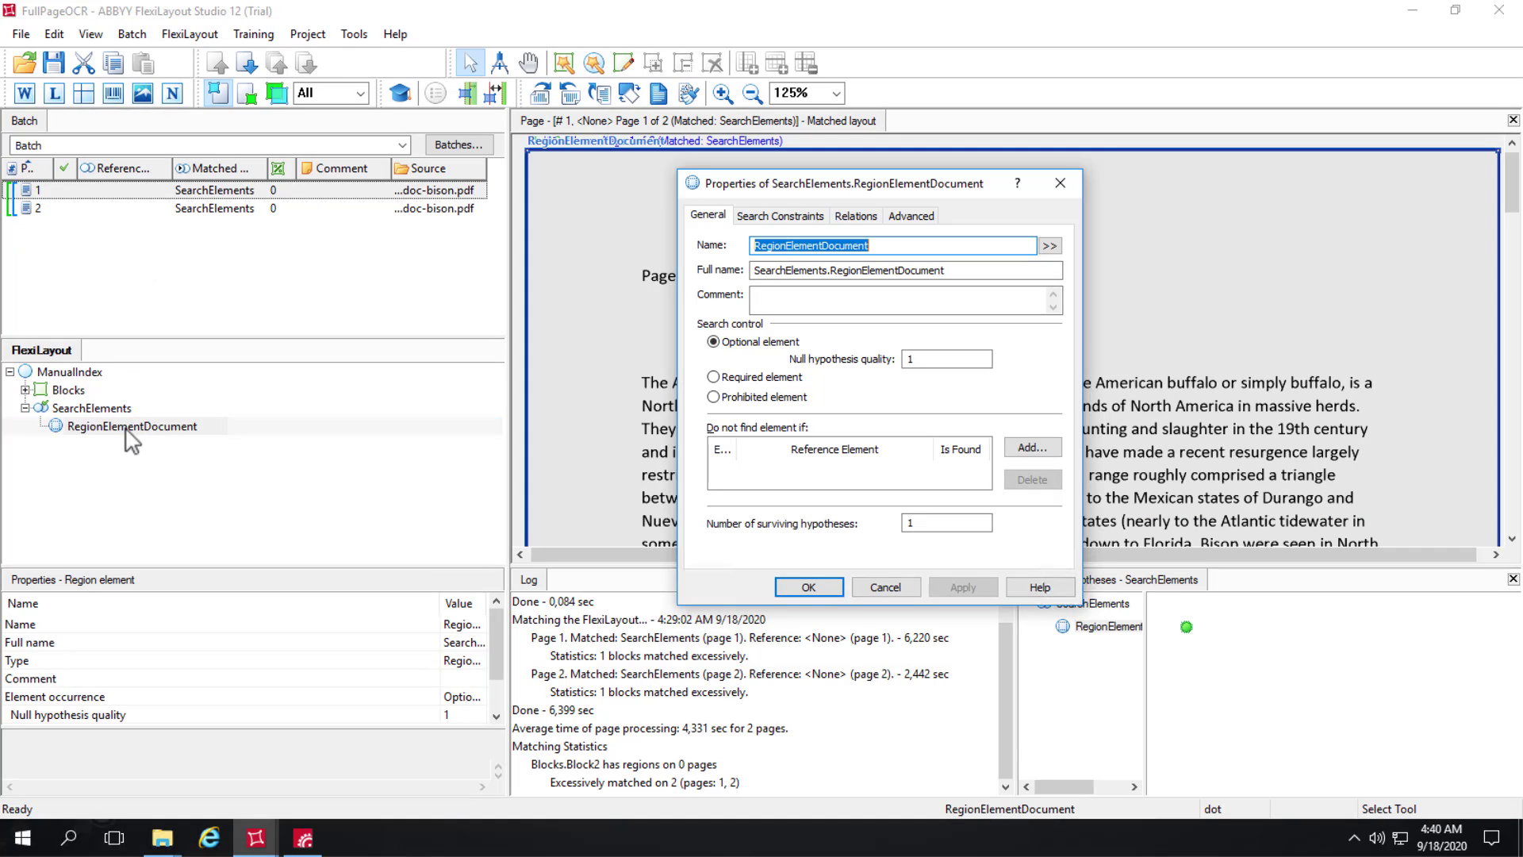
pyautogui.click(774, 219)
pyautogui.click(850, 222)
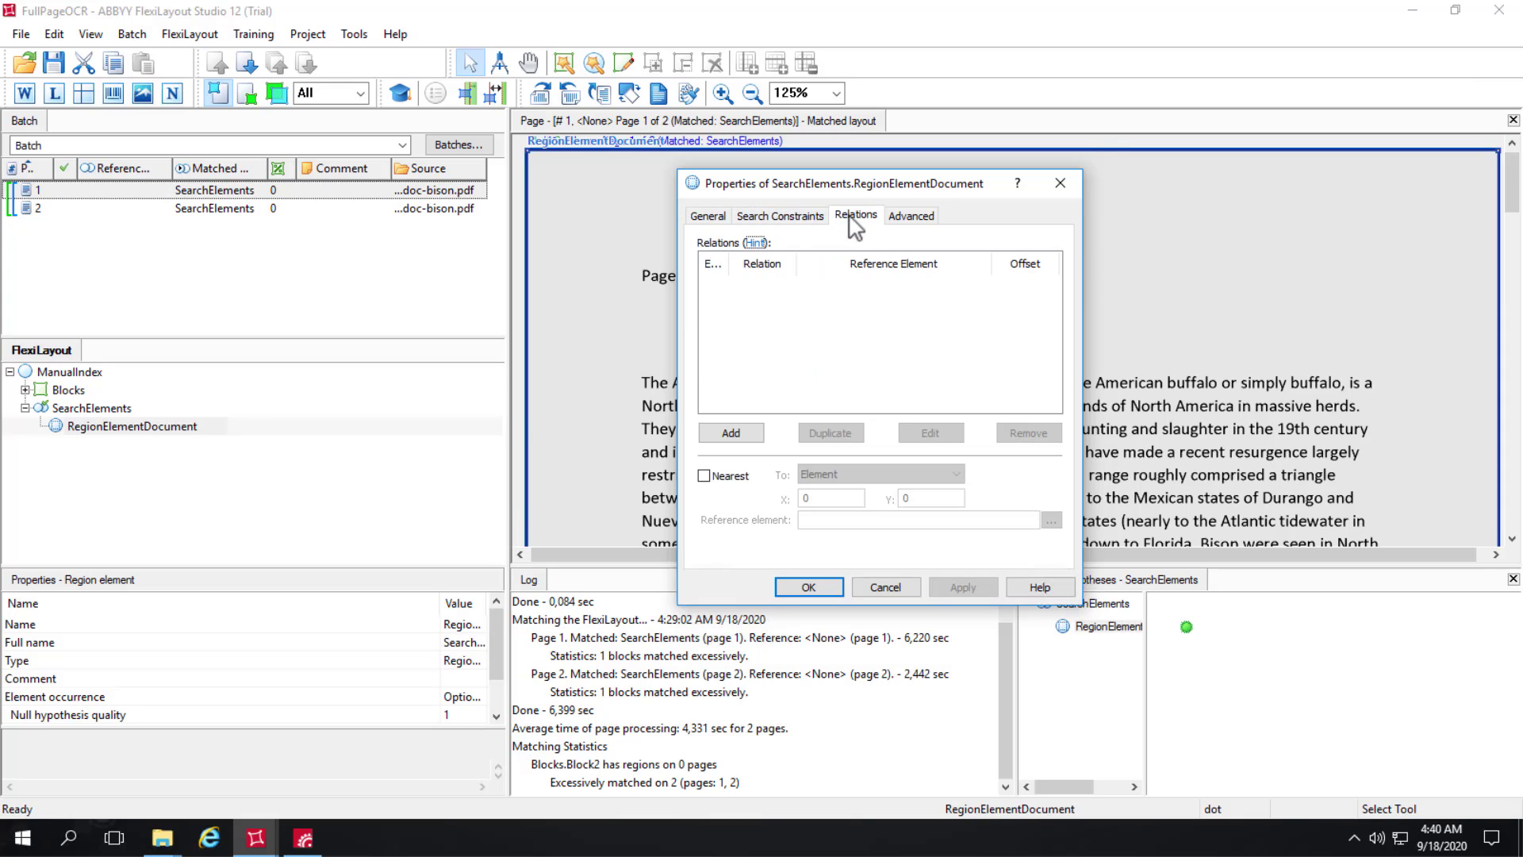
pyautogui.click(912, 218)
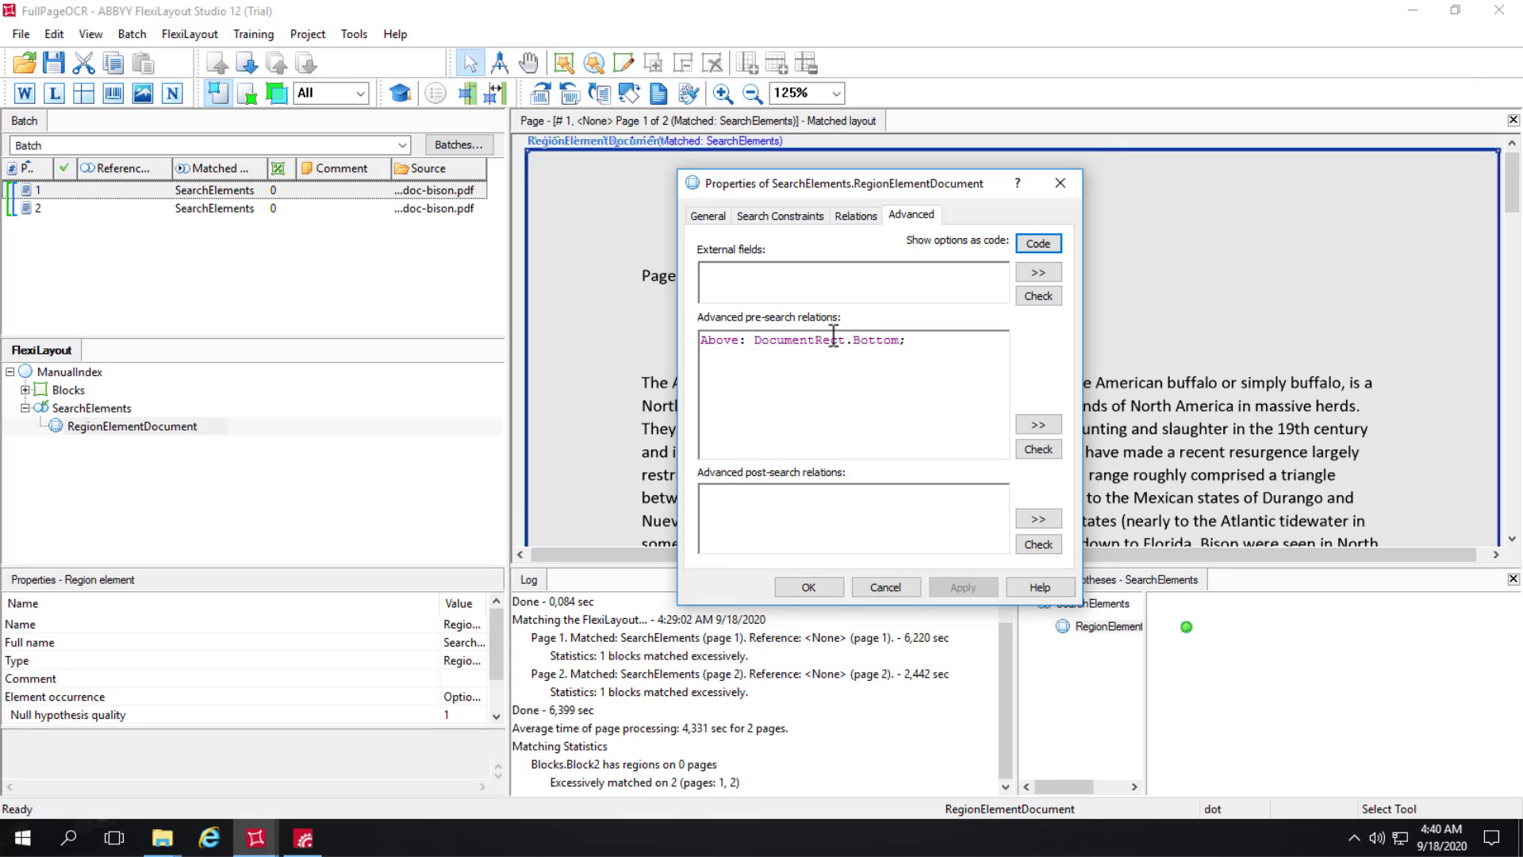
pyautogui.click(889, 592)
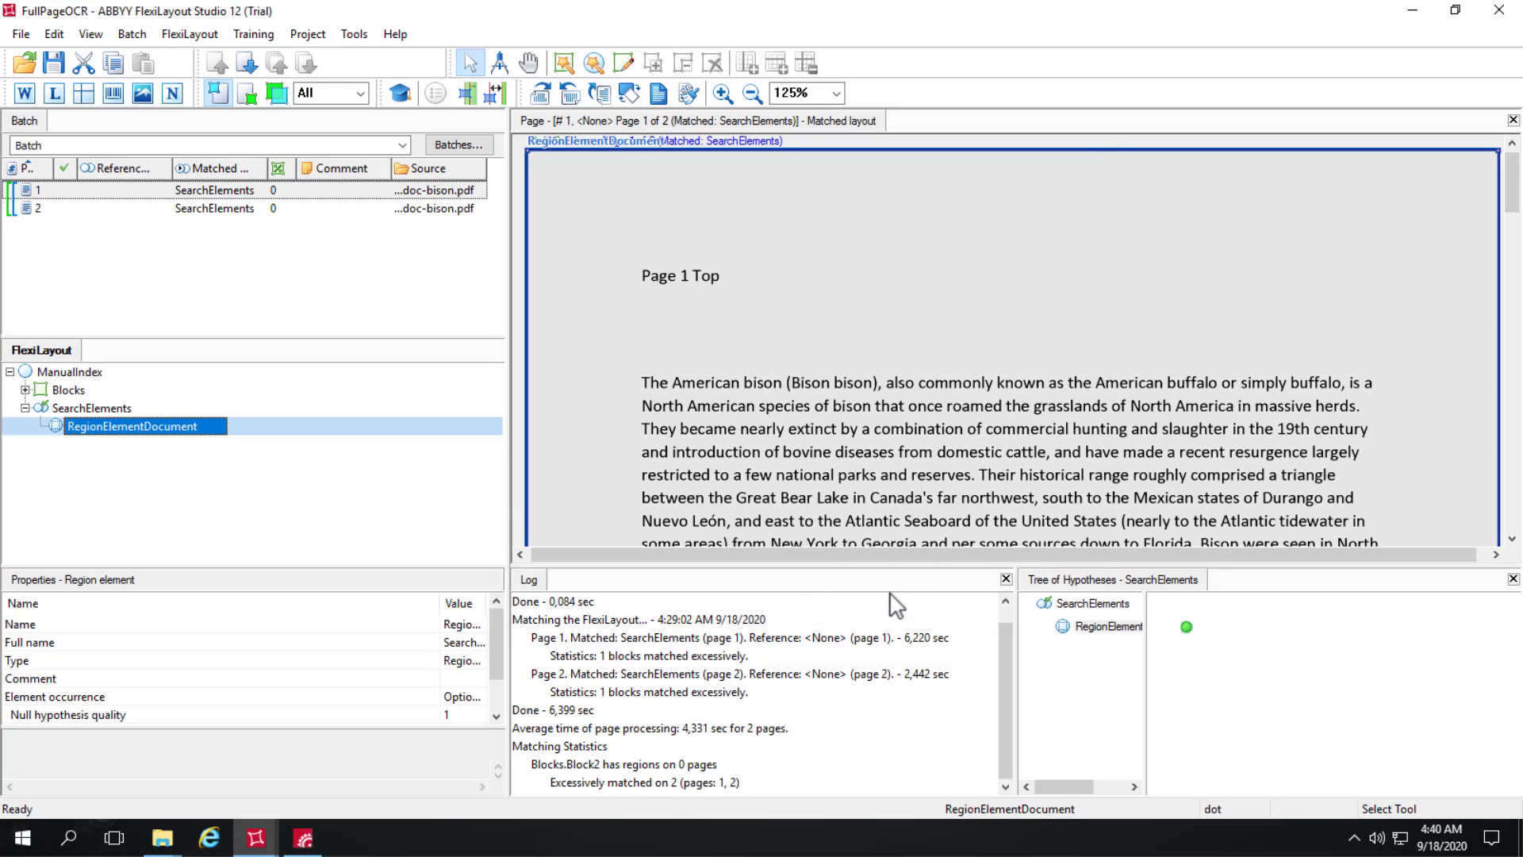
# - Select the found RegionElementDocument hypothesis and follow its region down to Page 2 Bottom
pyautogui.click(1186, 627)
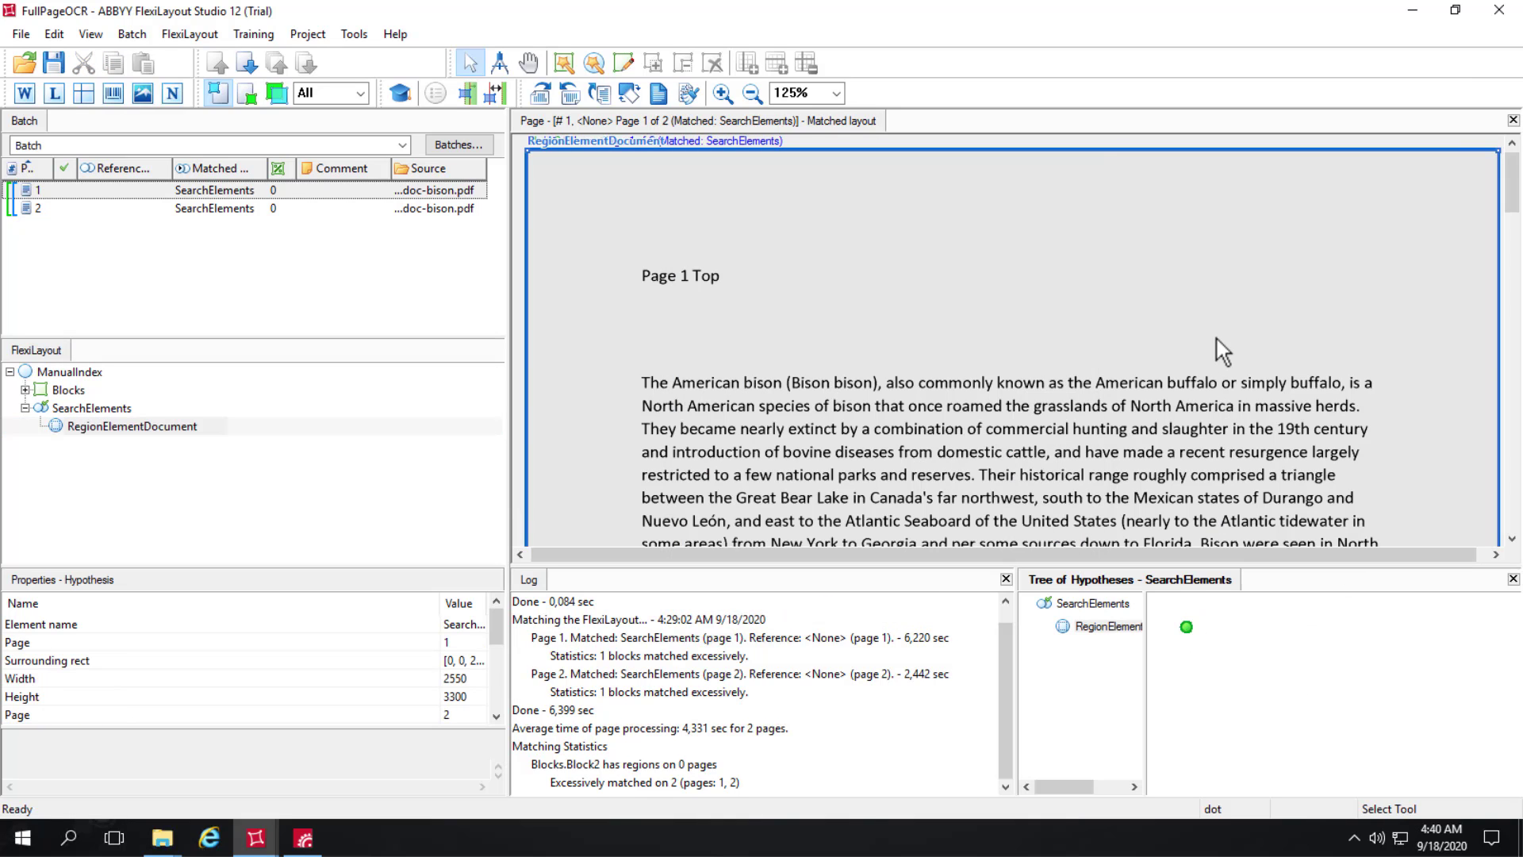
pyautogui.scroll(-3, 1217, 340)
pyautogui.scroll(-6, 1220, 349)
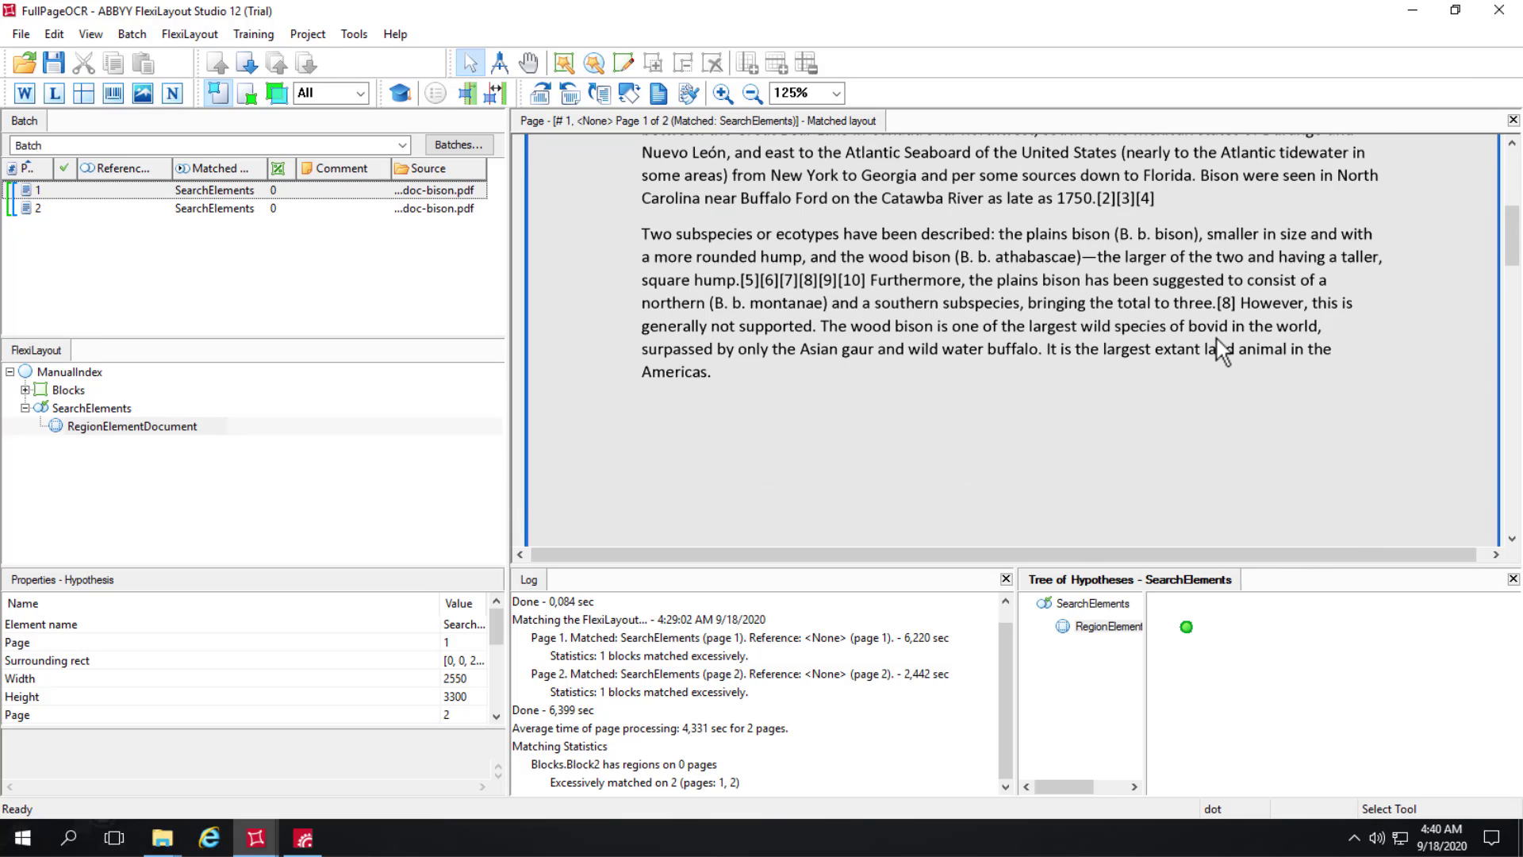
pyautogui.scroll(-10, 1218, 339)
pyautogui.scroll(-10, 1217, 340)
pyautogui.scroll(-10, 1217, 340)
pyautogui.scroll(-9, 1217, 340)
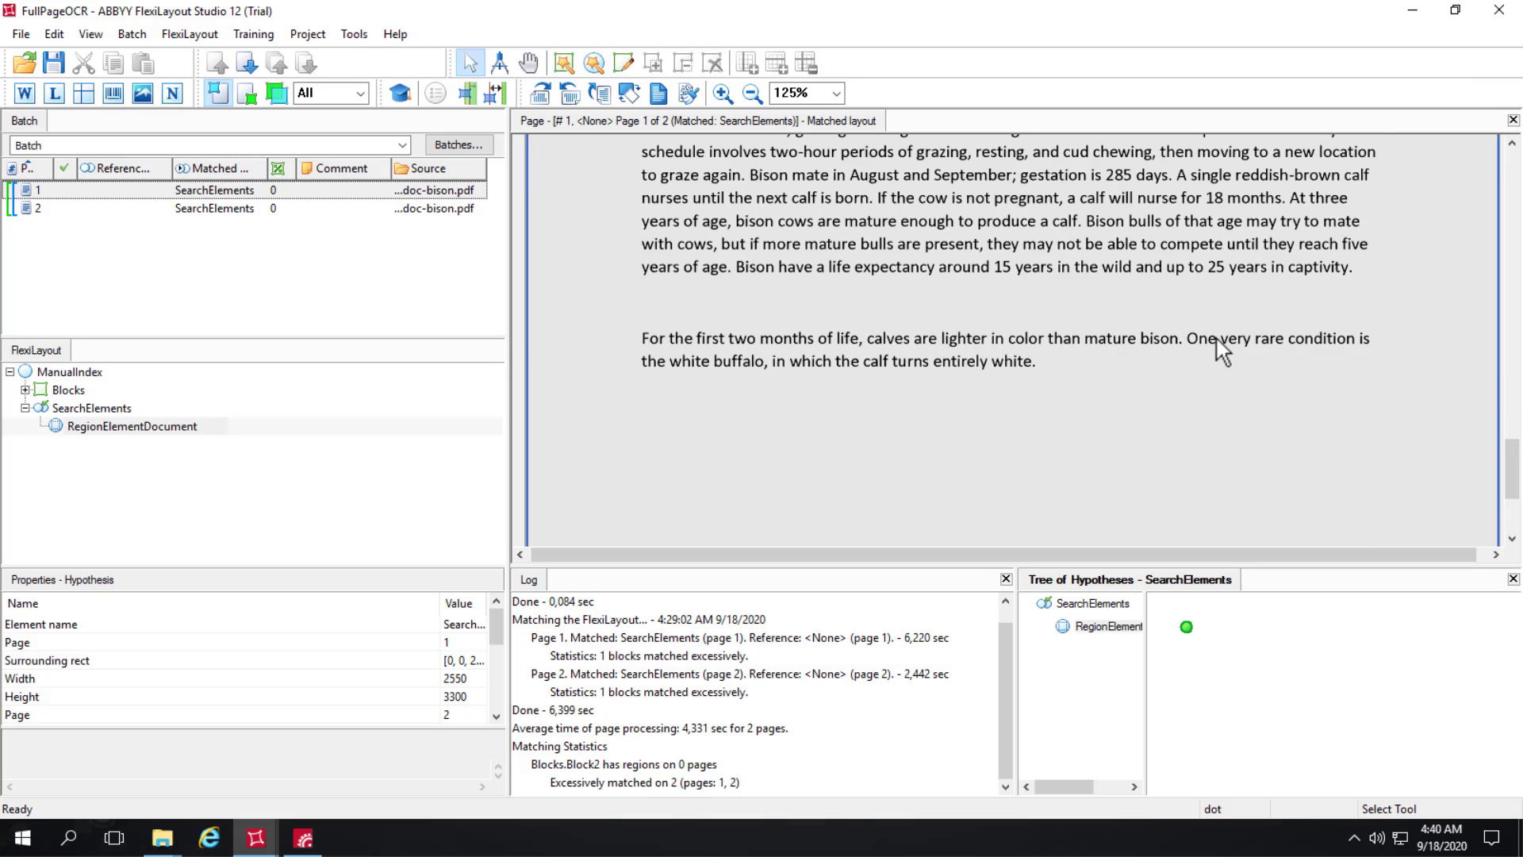
pyautogui.scroll(-5, 1217, 340)
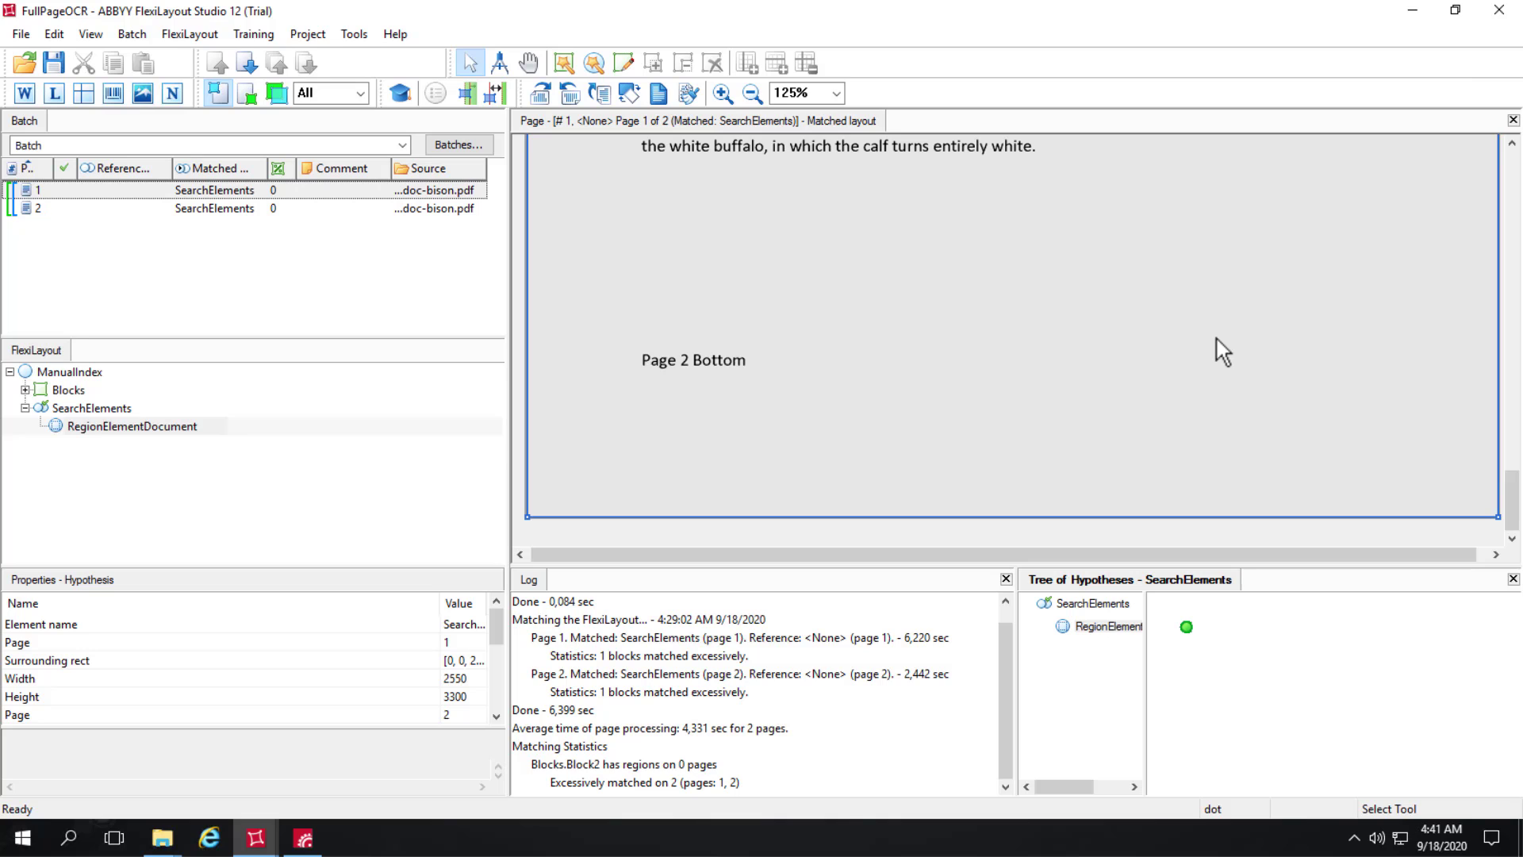
# - In FlexiCapture, locate Page 1 Top, Page 1 Bottom, Page 2 Top and Page 2 Bottom on the image
pyautogui.click(306, 841)
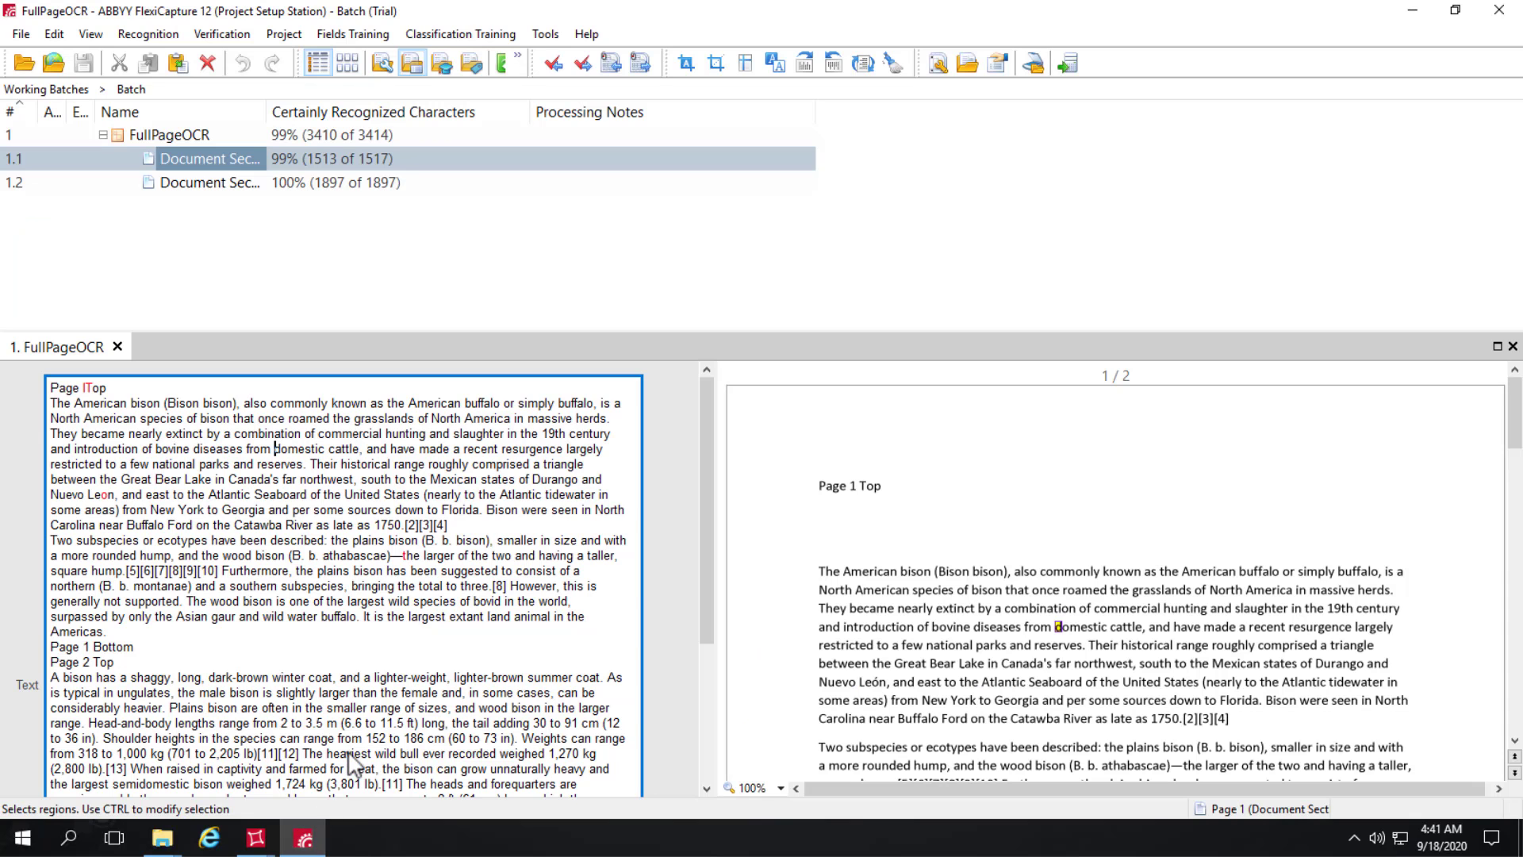
pyautogui.click(347, 754)
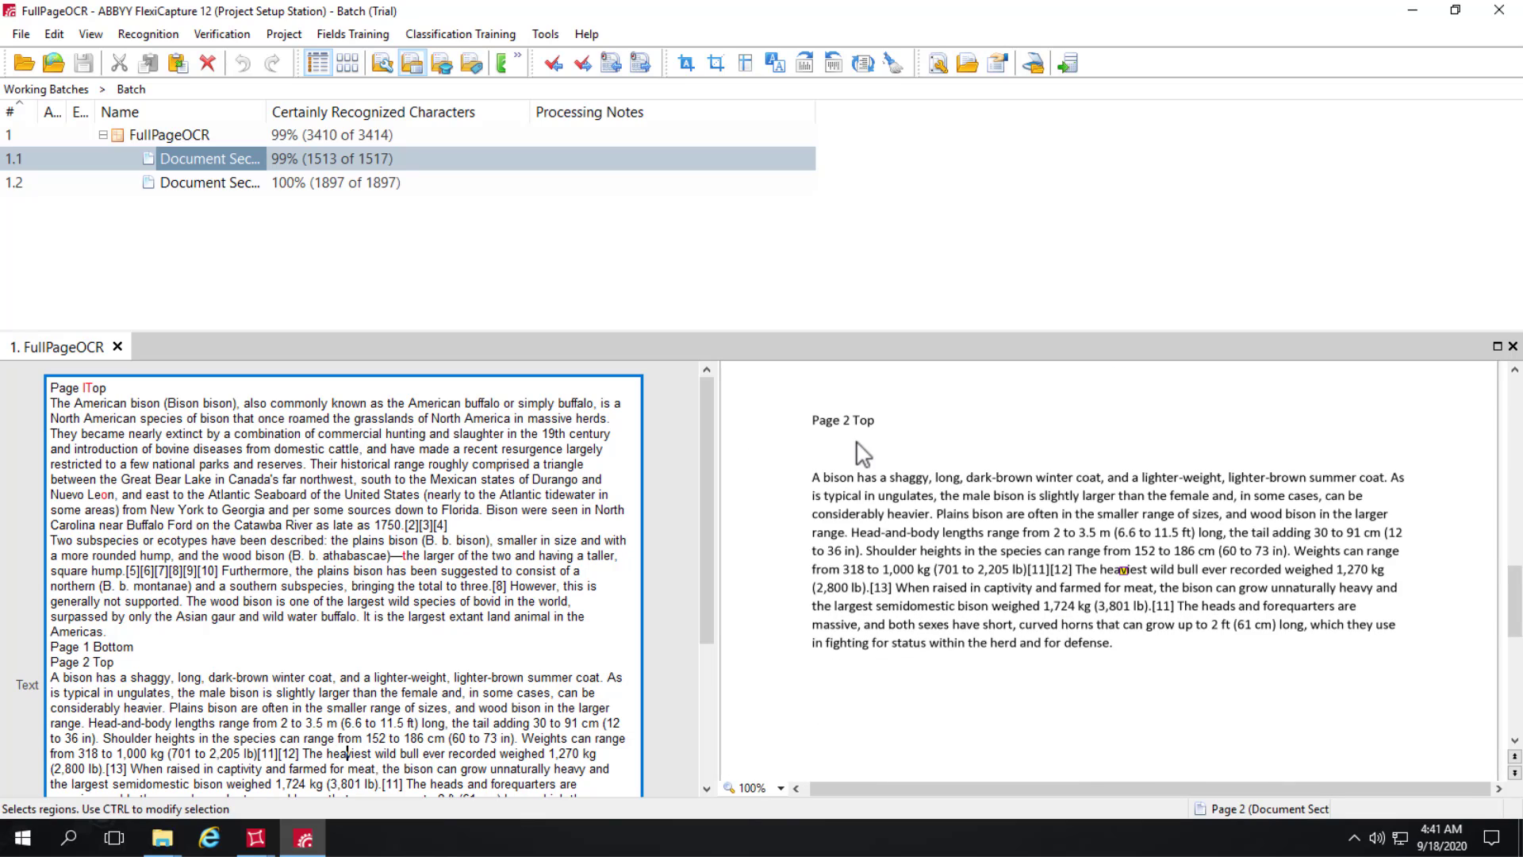
pyautogui.click(99, 389)
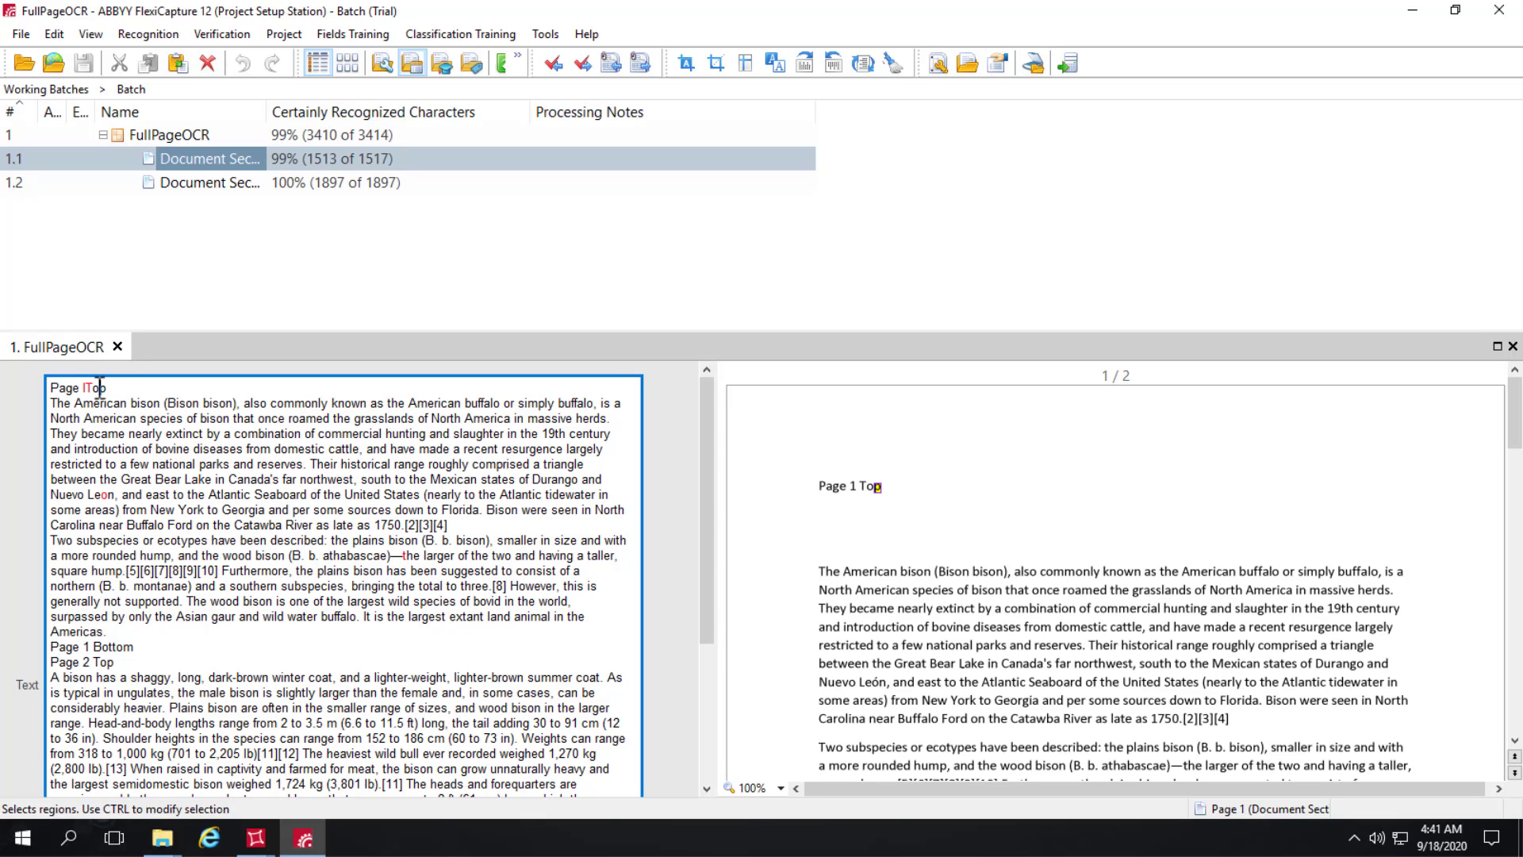
pyautogui.doubleClick(108, 646)
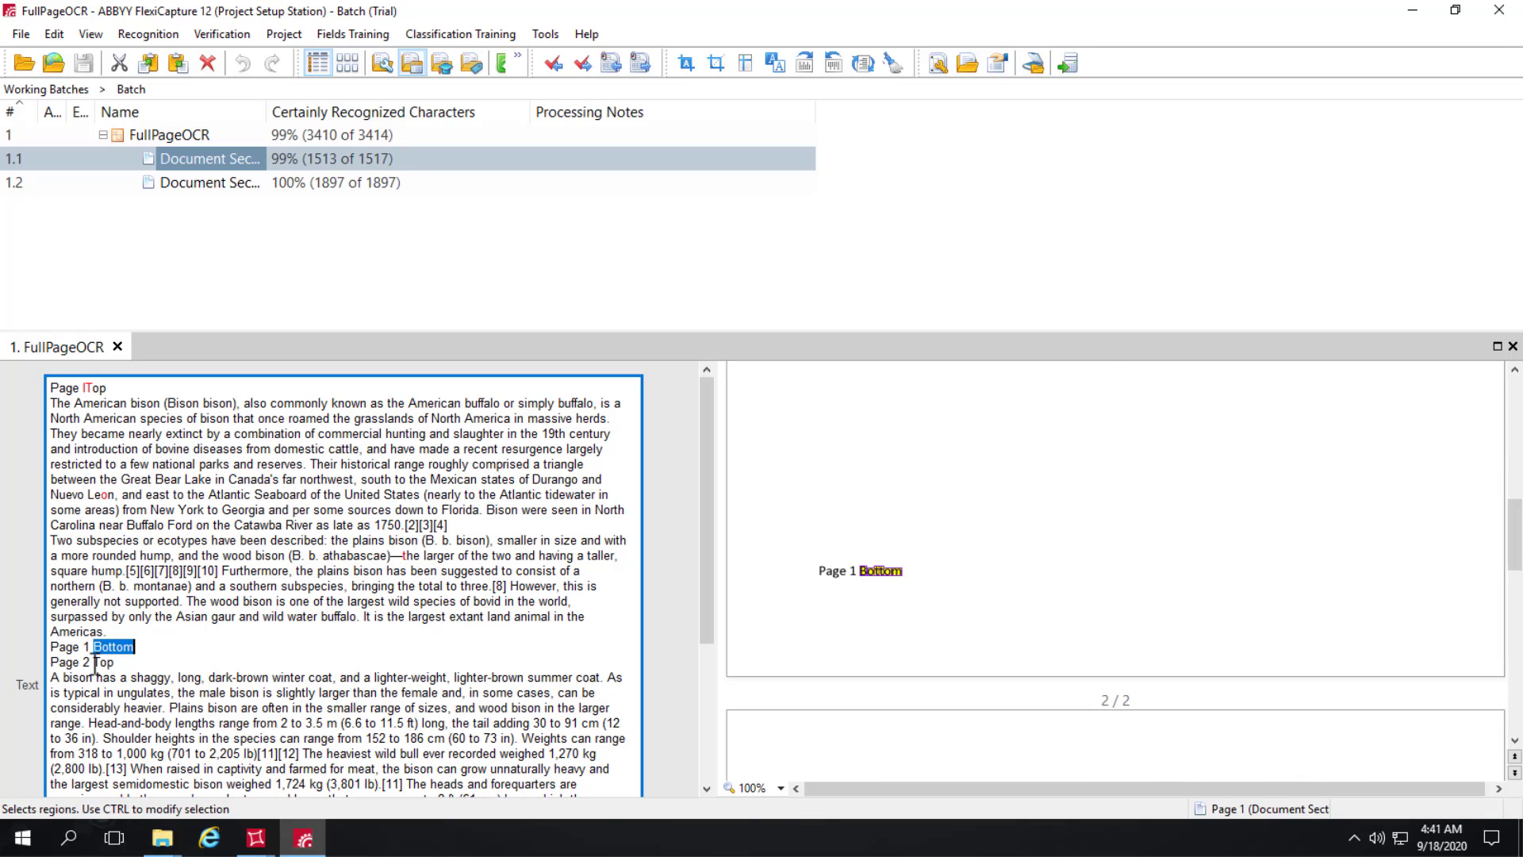
pyautogui.click(95, 663)
pyautogui.doubleClick(105, 662)
pyautogui.scroll(-5, 109, 653)
pyautogui.doubleClick(109, 758)
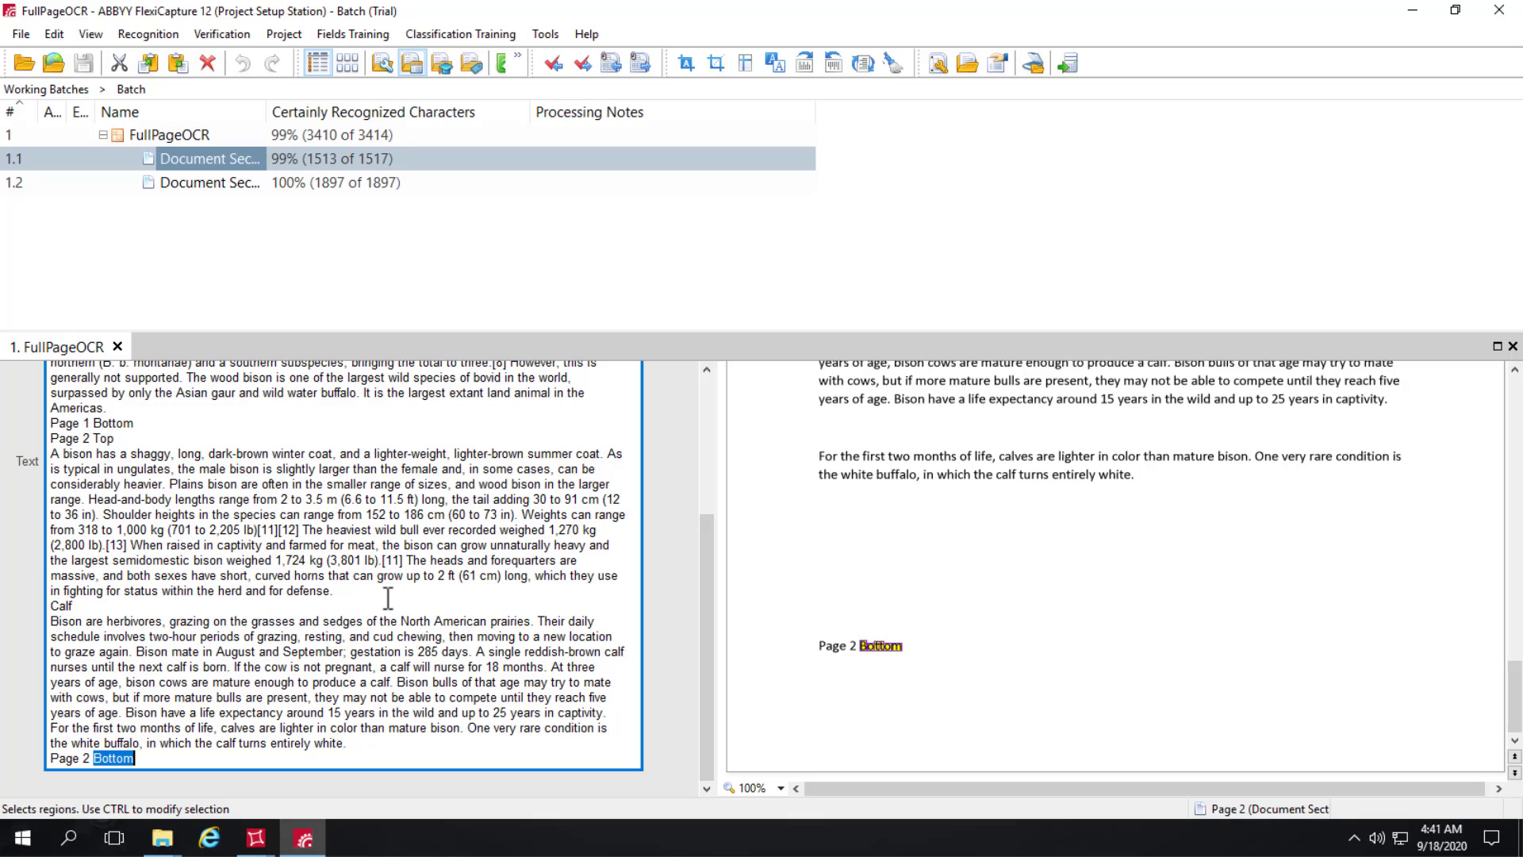
# - Return to FullPageOCR and view RegionElementDocument's advanced relation Above: DocumentRect.Bottom
pyautogui.click(256, 838)
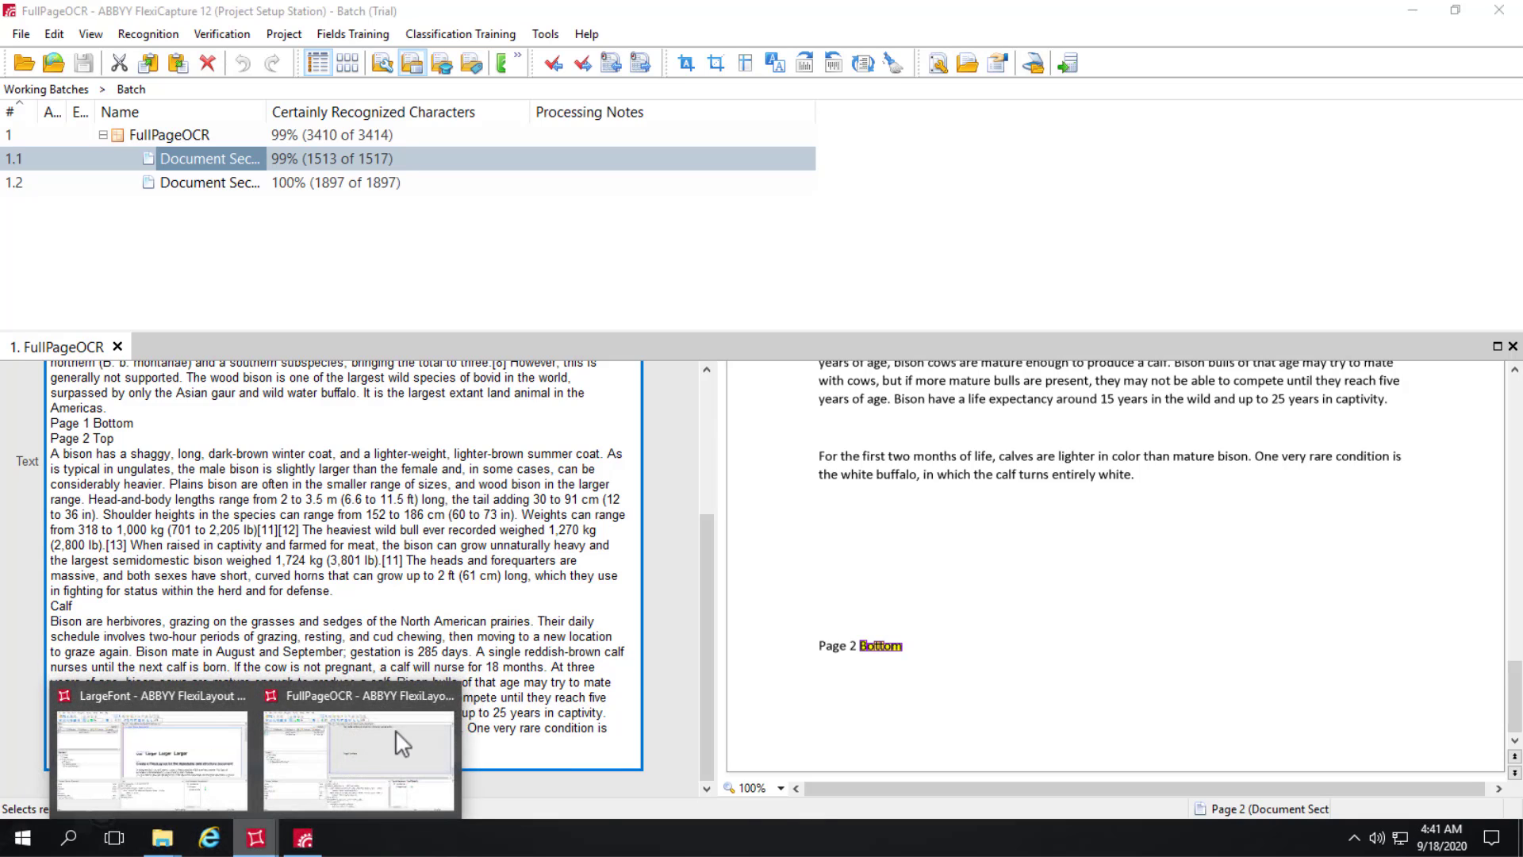
pyautogui.click(388, 728)
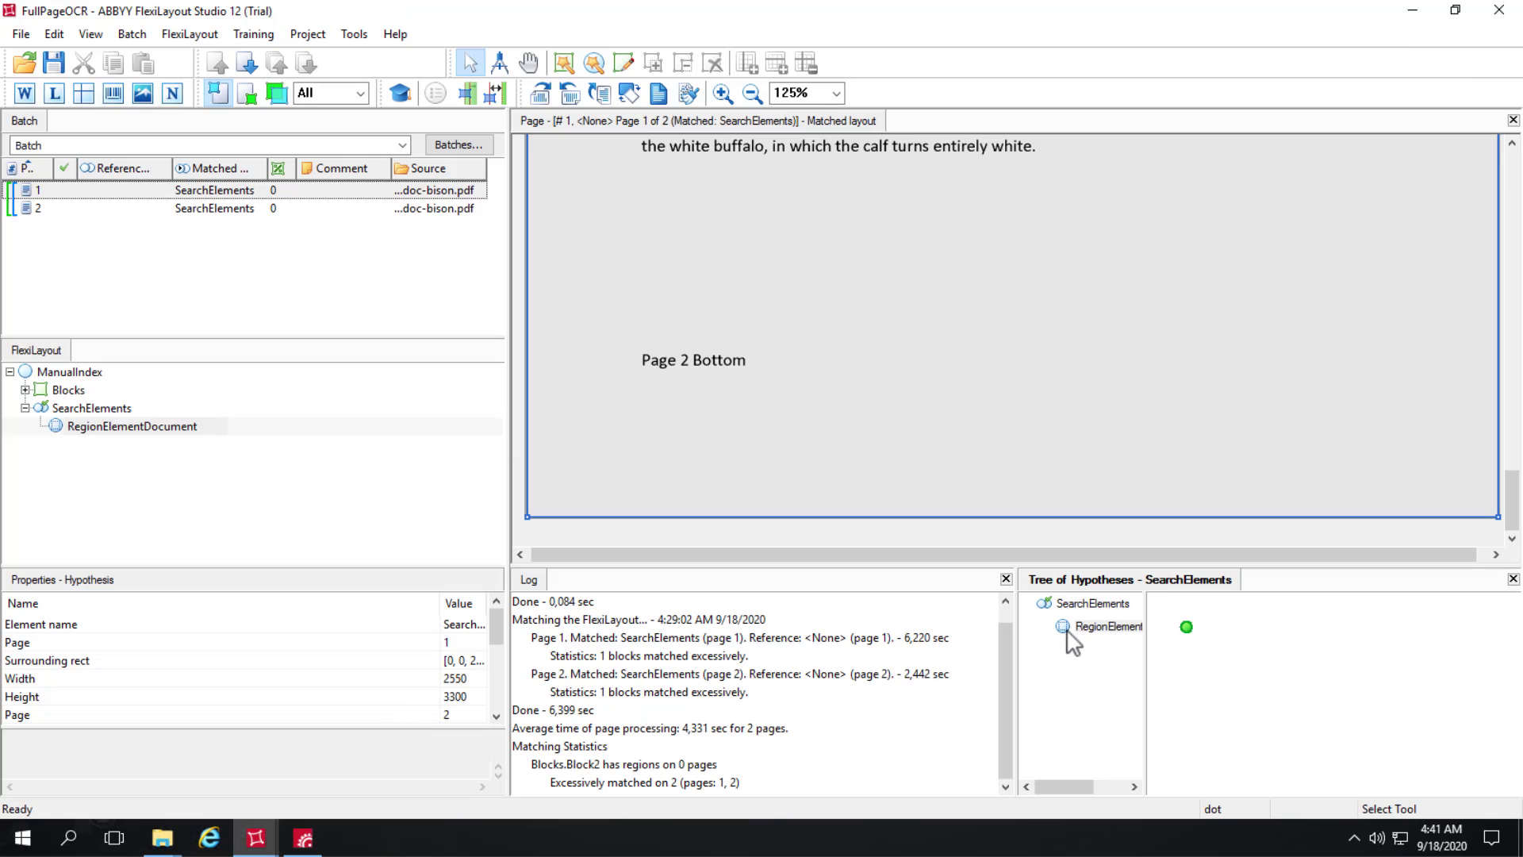
pyautogui.doubleClick(109, 428)
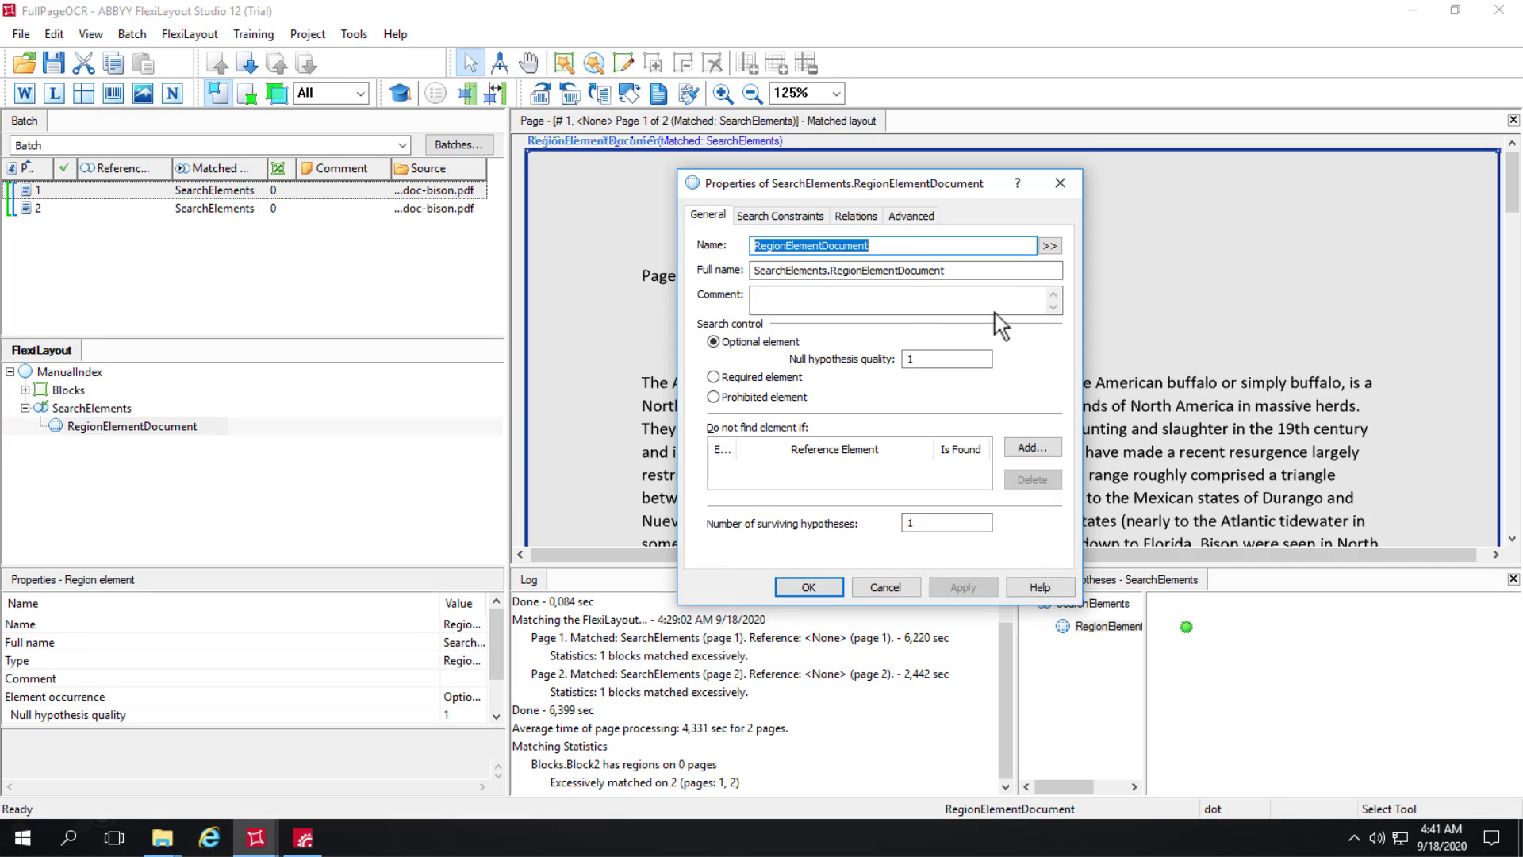
pyautogui.click(911, 216)
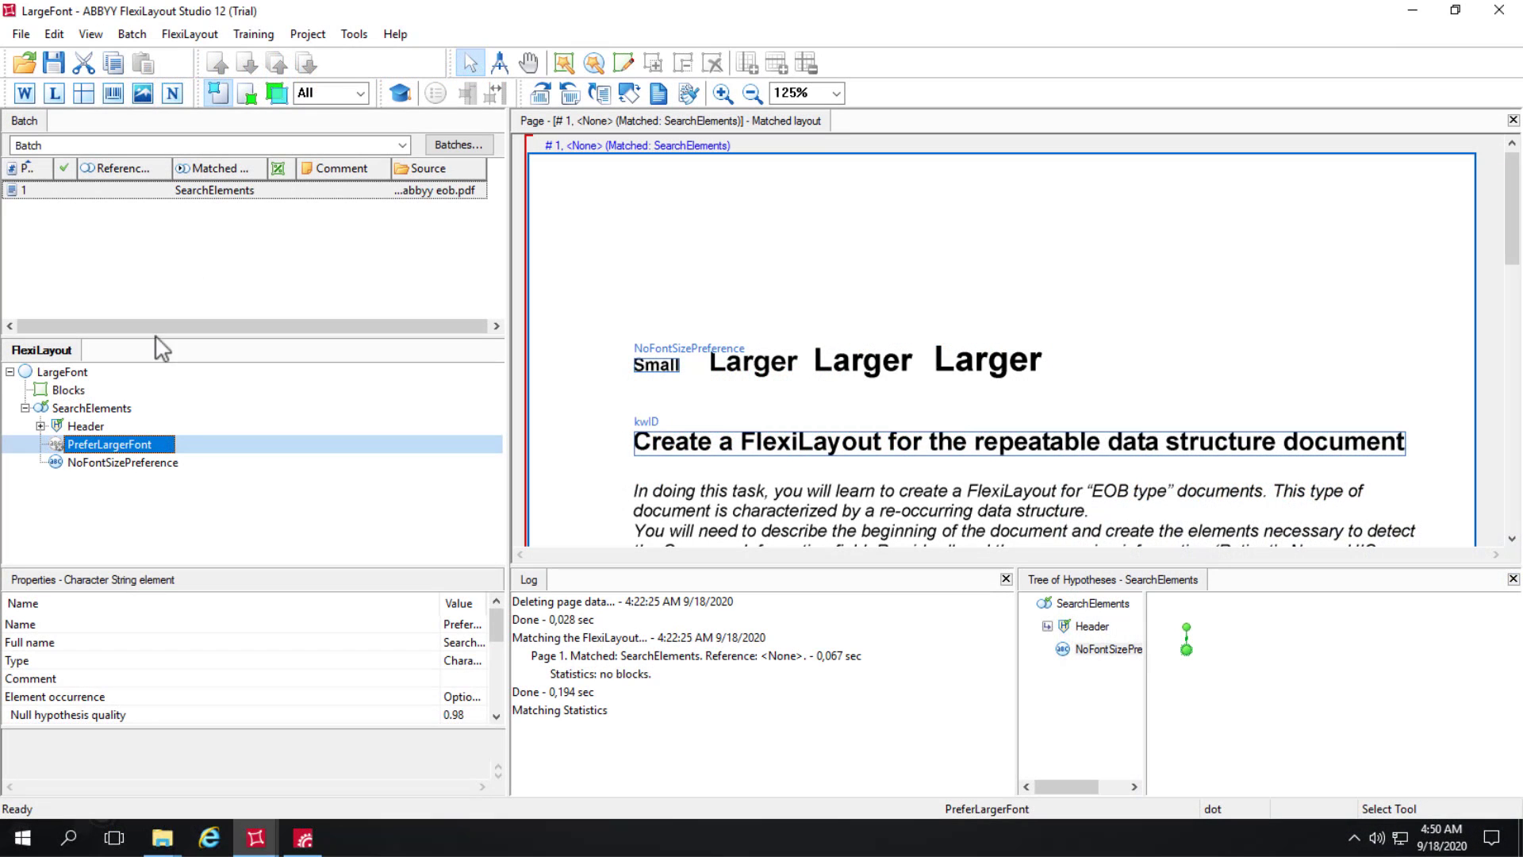
# - Rematch the batch page and inspect the NoFontSizePreference hypothesis found on 'Small' (117 by 35)
pyautogui.rightClick(115, 448)
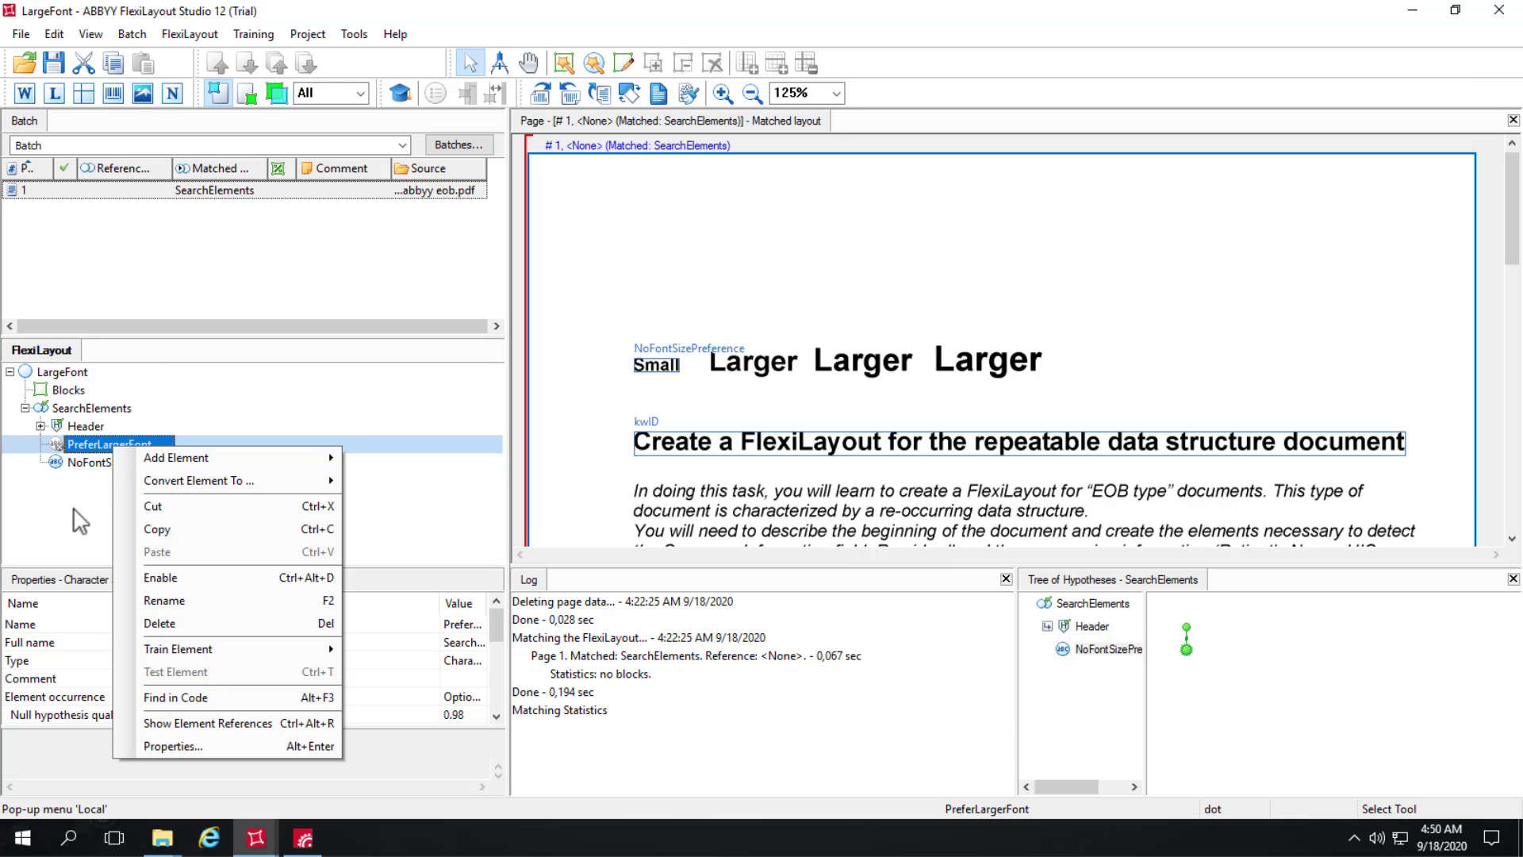
pyautogui.click(173, 190)
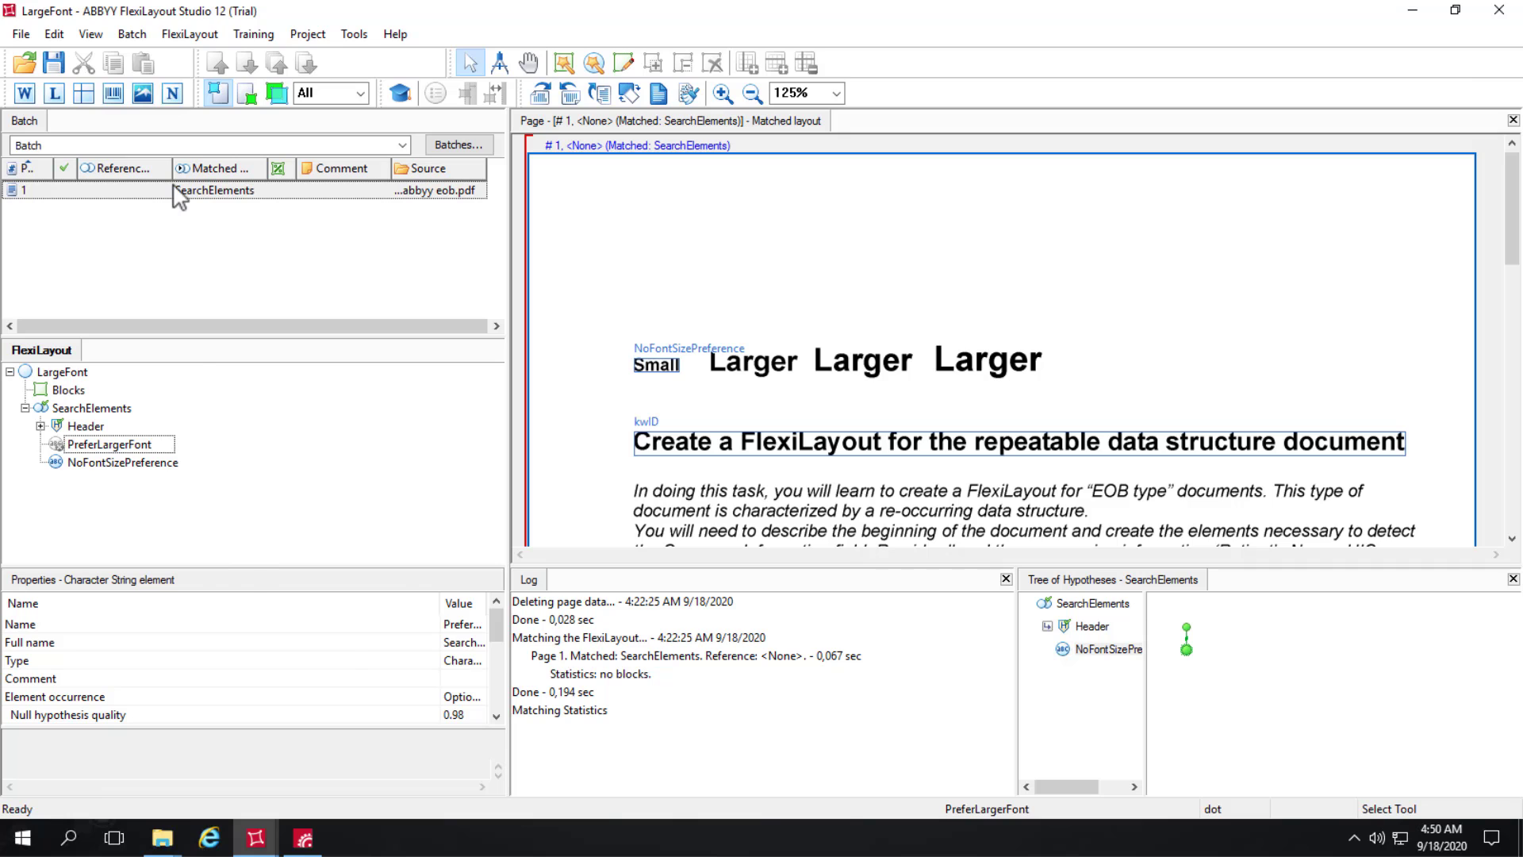
pyautogui.rightClick(174, 188)
pyautogui.click(208, 195)
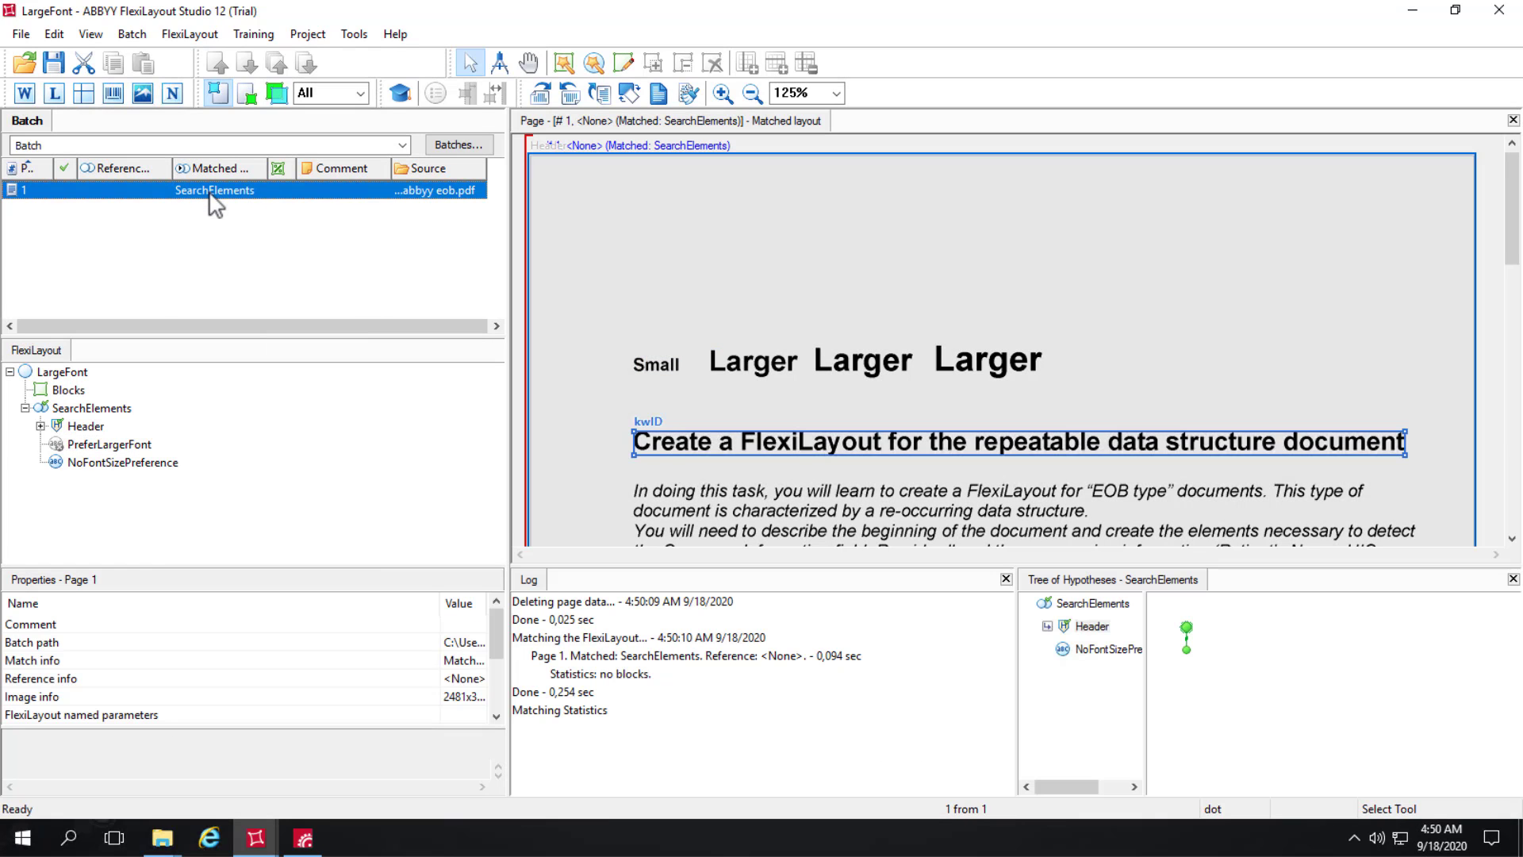
pyautogui.click(1186, 651)
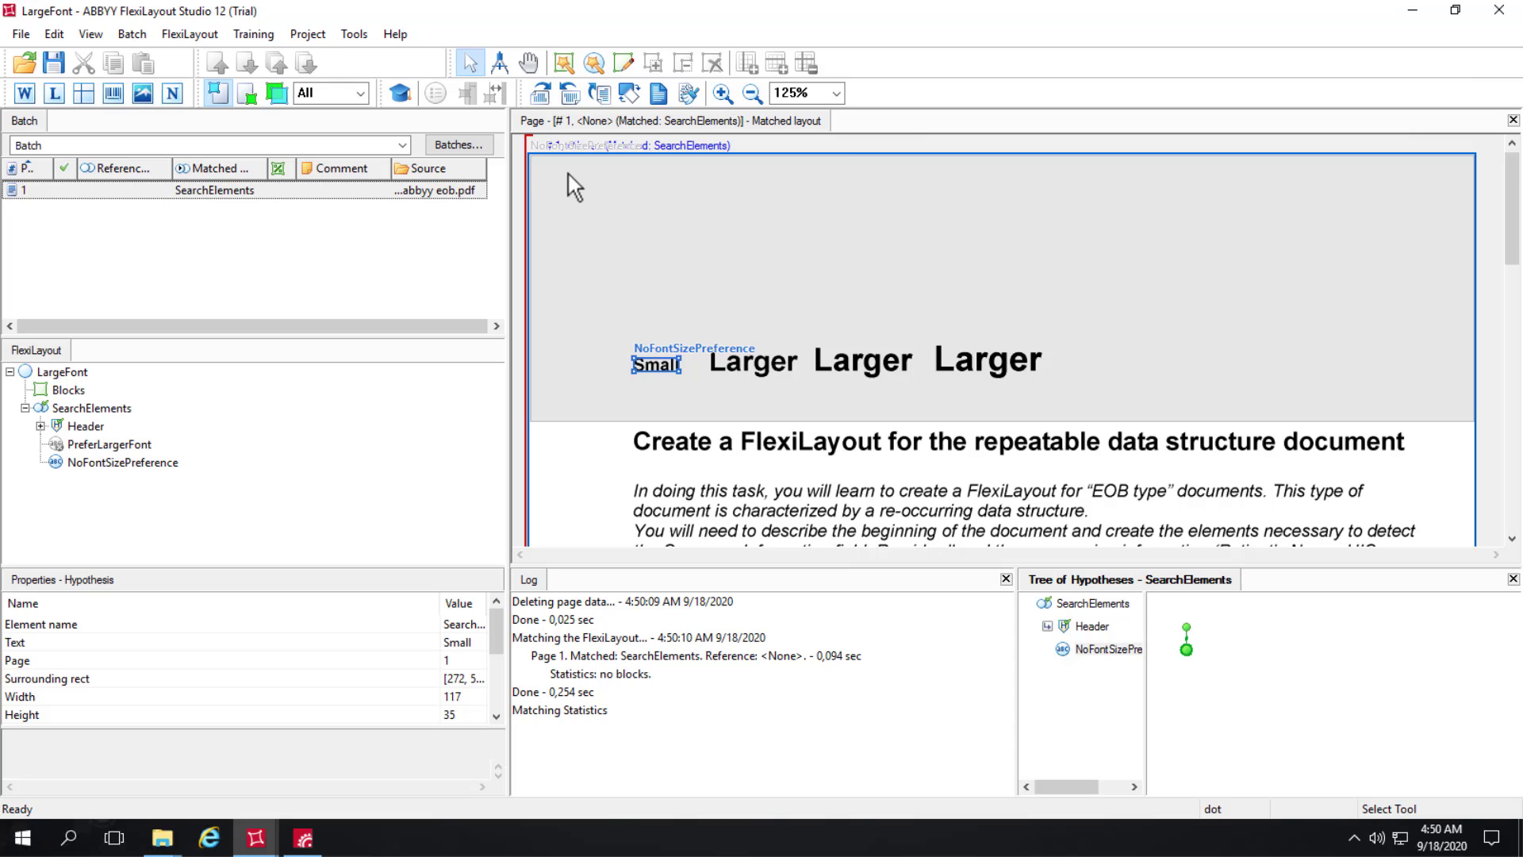
pyautogui.click(1111, 651)
pyautogui.doubleClick(1111, 651)
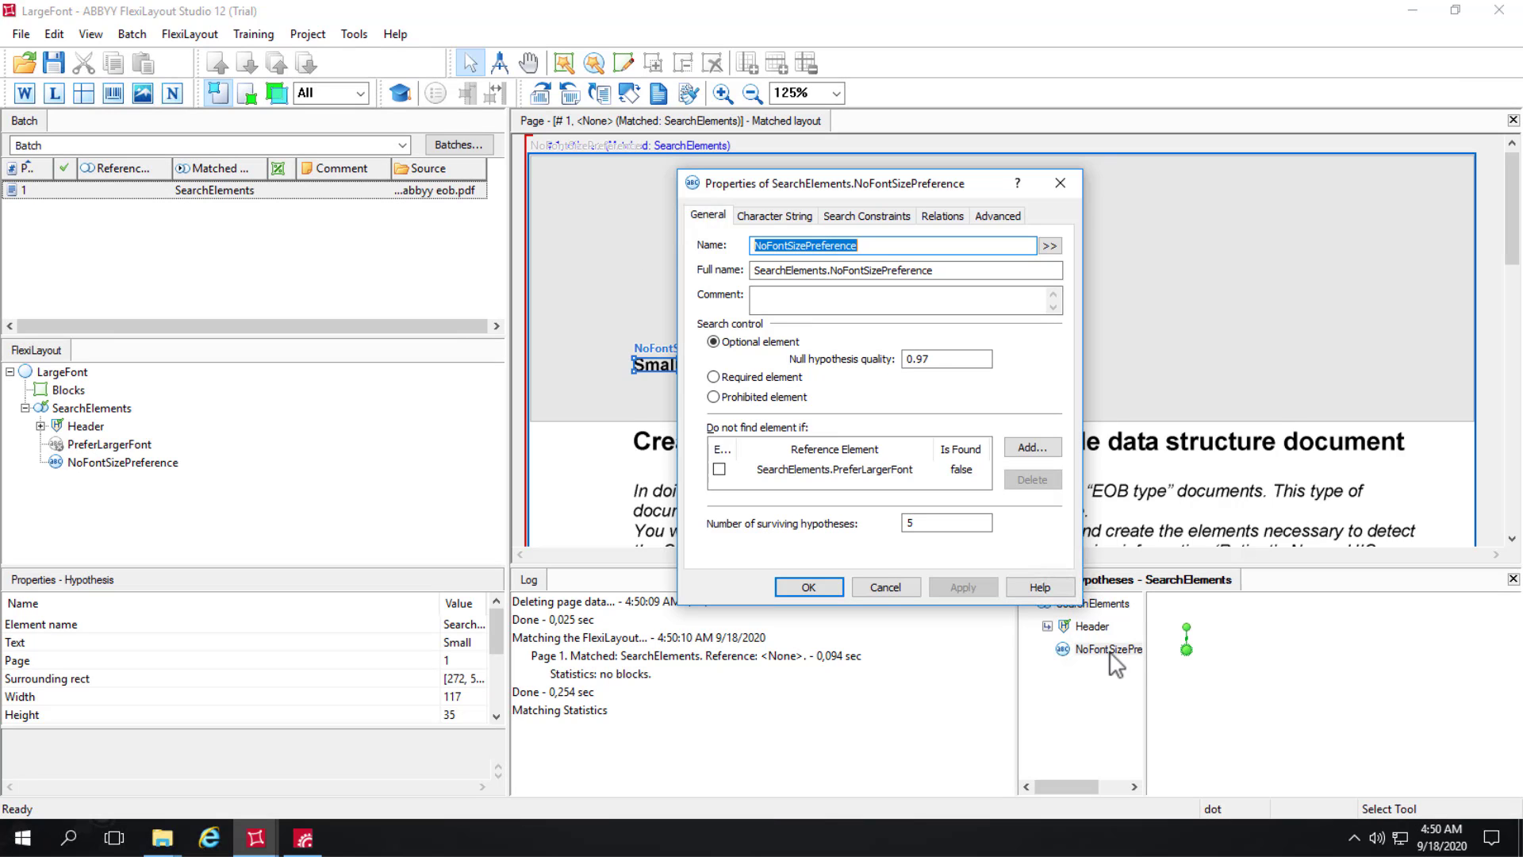
pyautogui.click(765, 217)
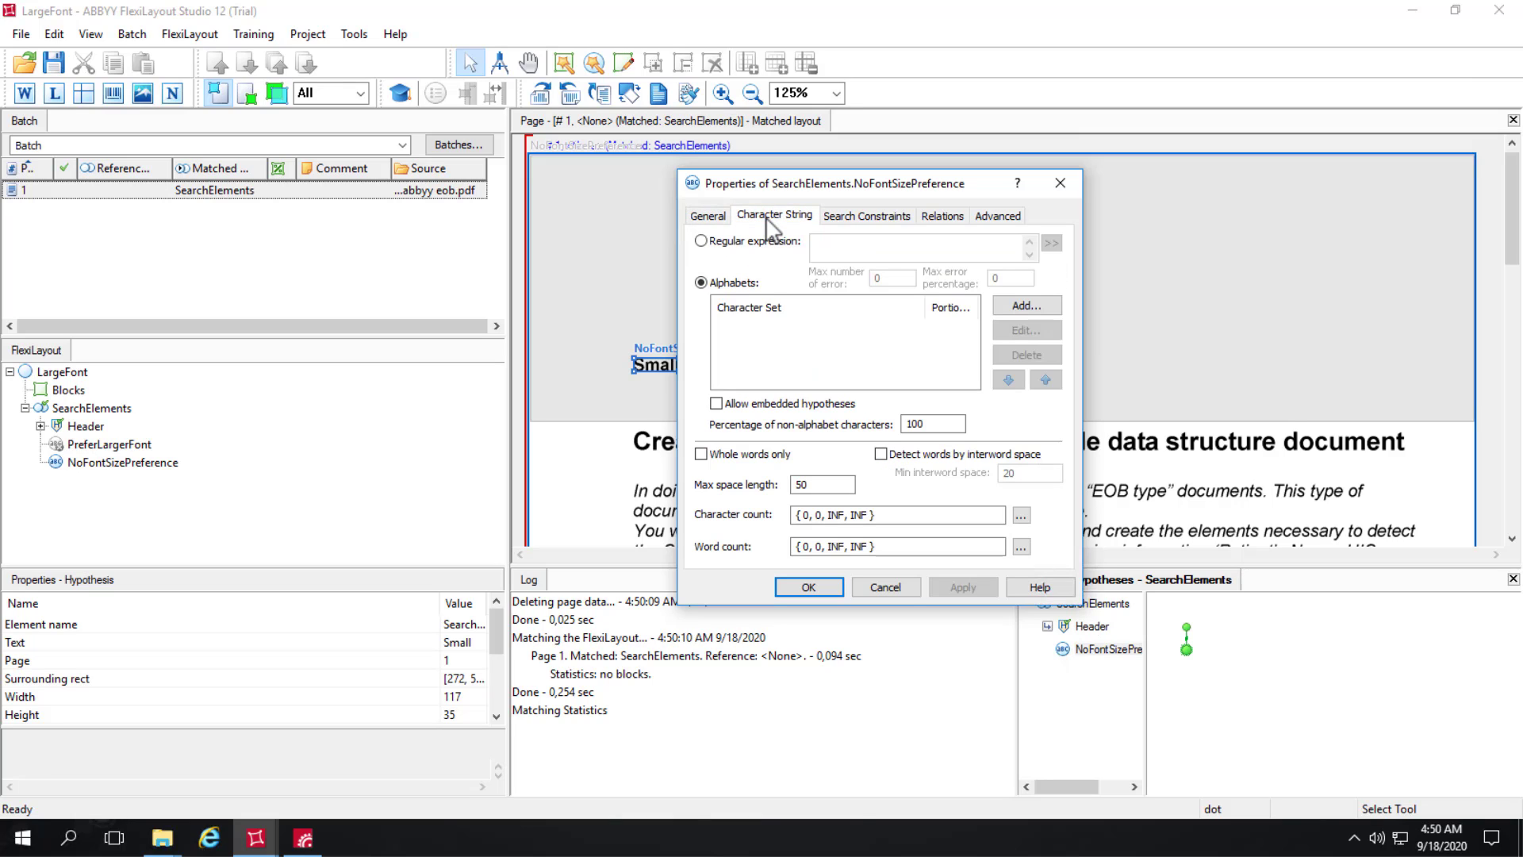
pyautogui.click(871, 221)
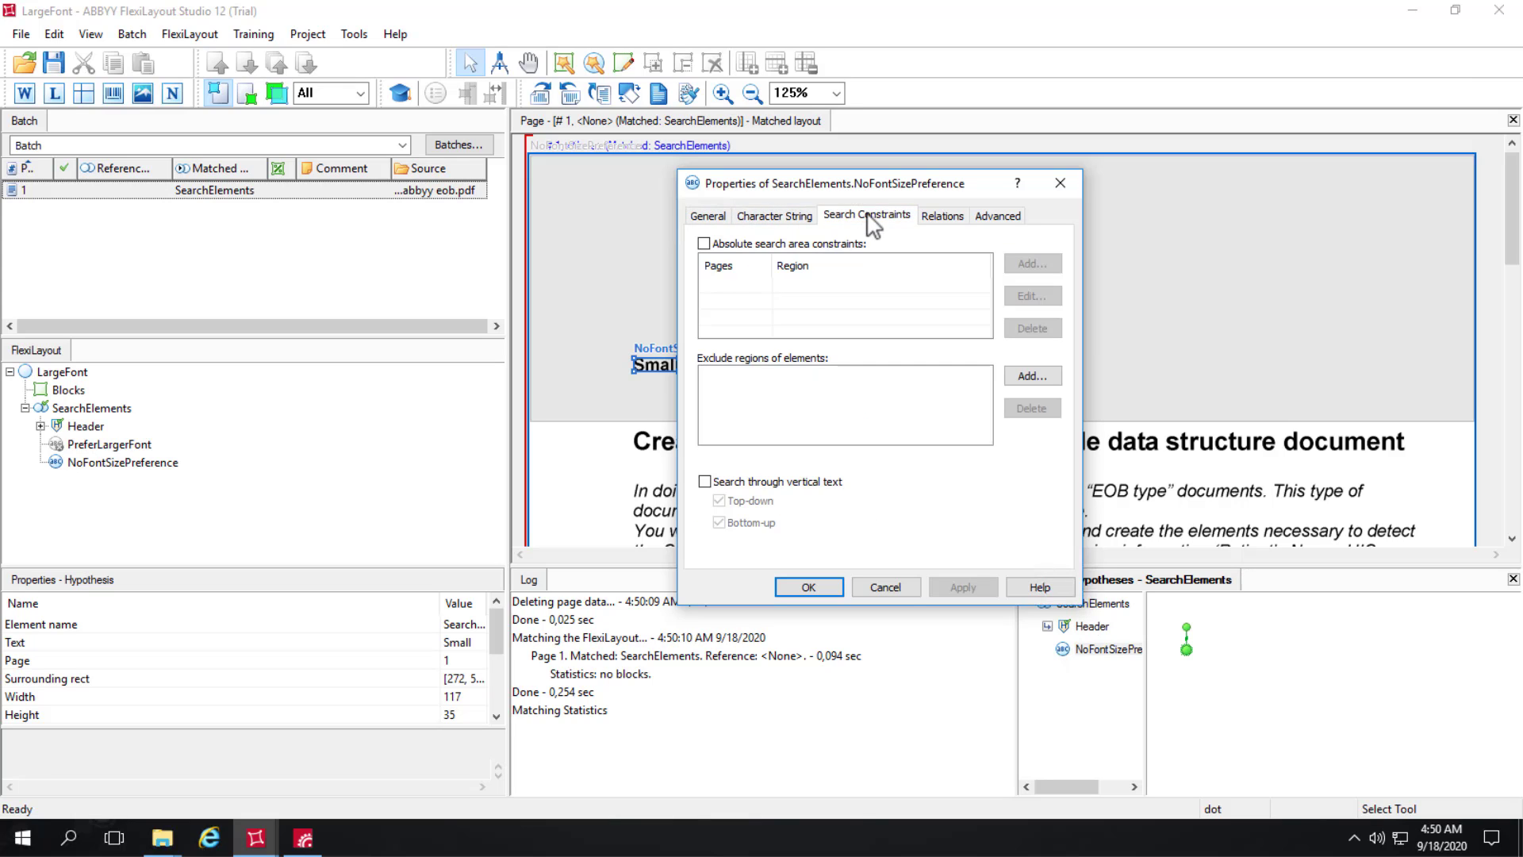
pyautogui.click(943, 219)
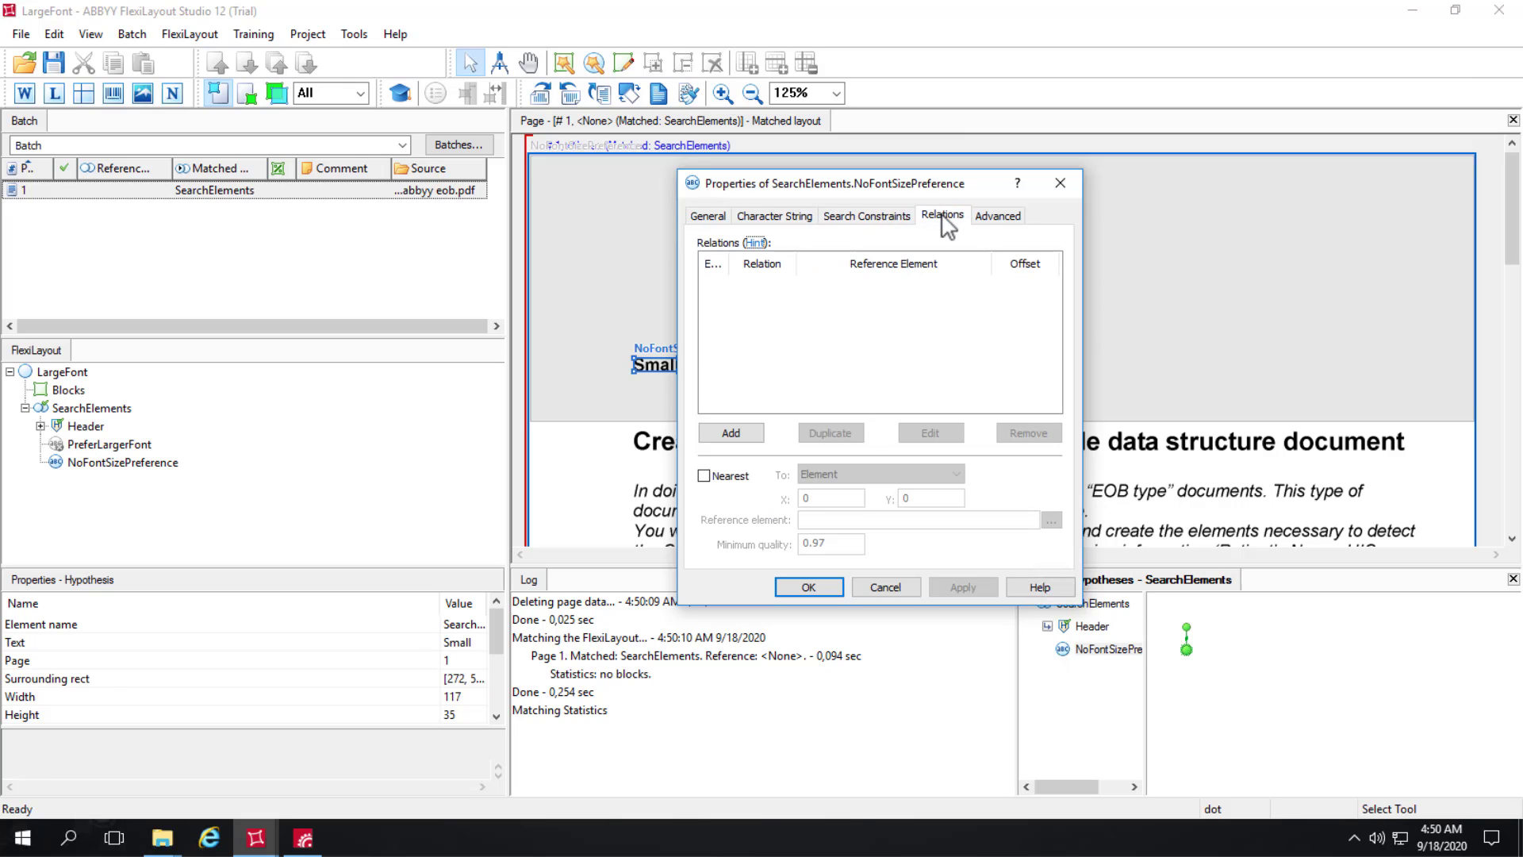
pyautogui.click(992, 219)
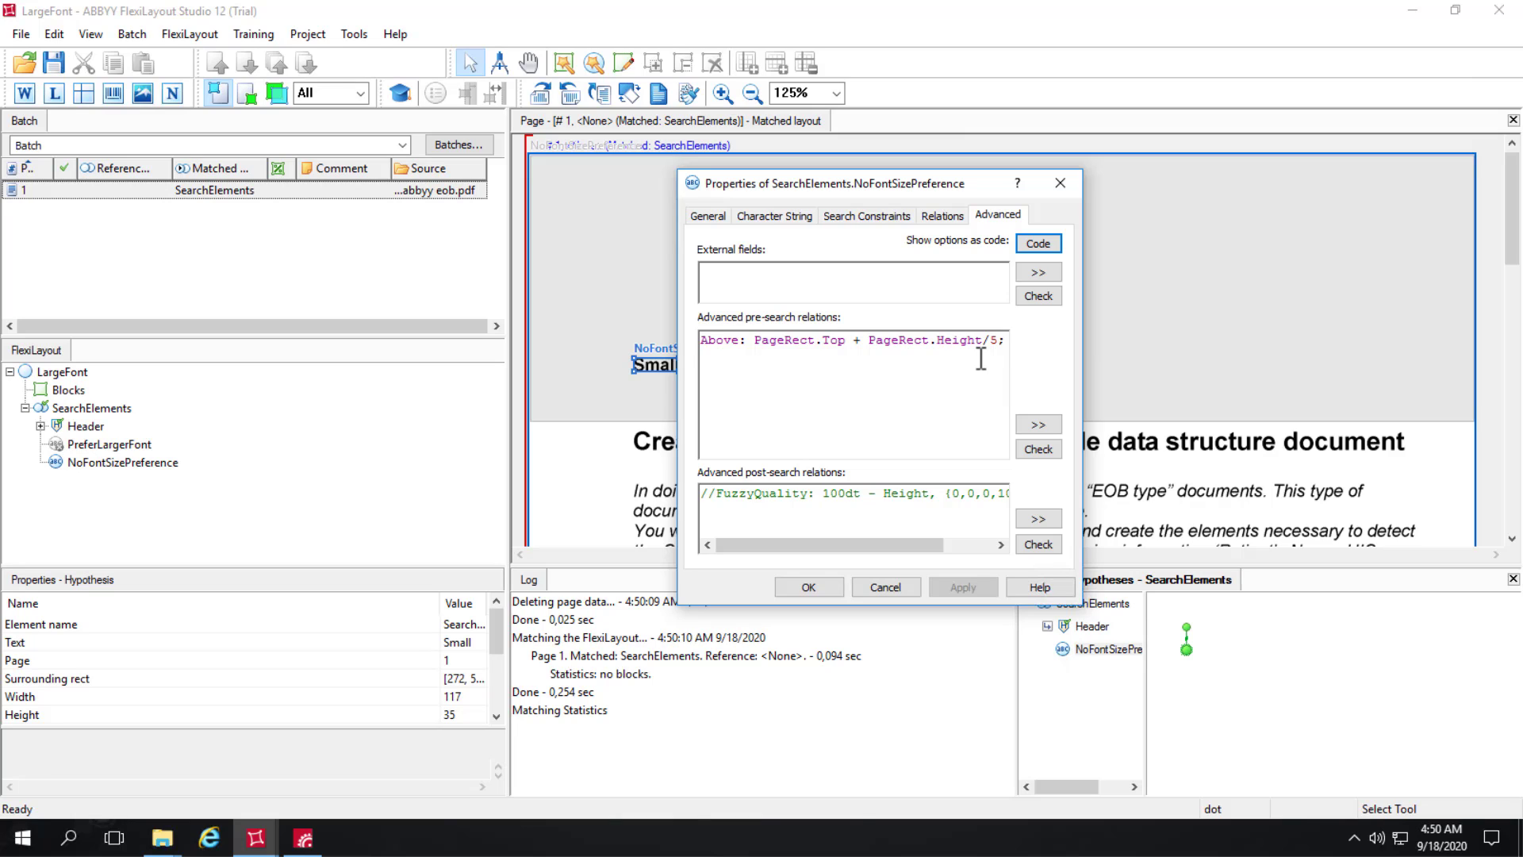
pyautogui.click(893, 588)
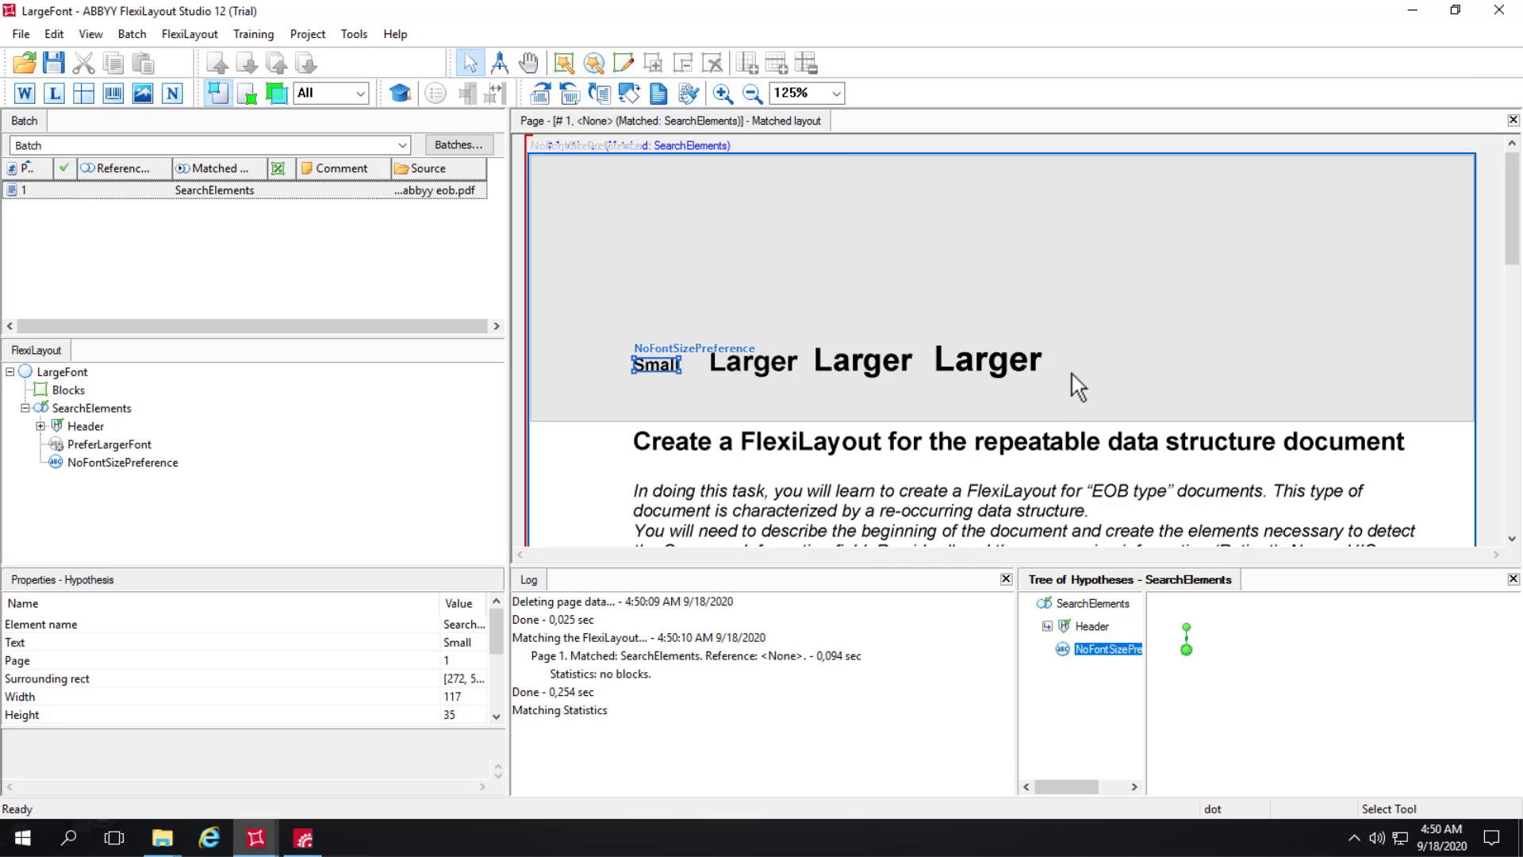
# - Enable PreferLargerFont and rematch the batch page to produce its hypotheses
pyautogui.click(131, 445)
pyautogui.rightClick(132, 445)
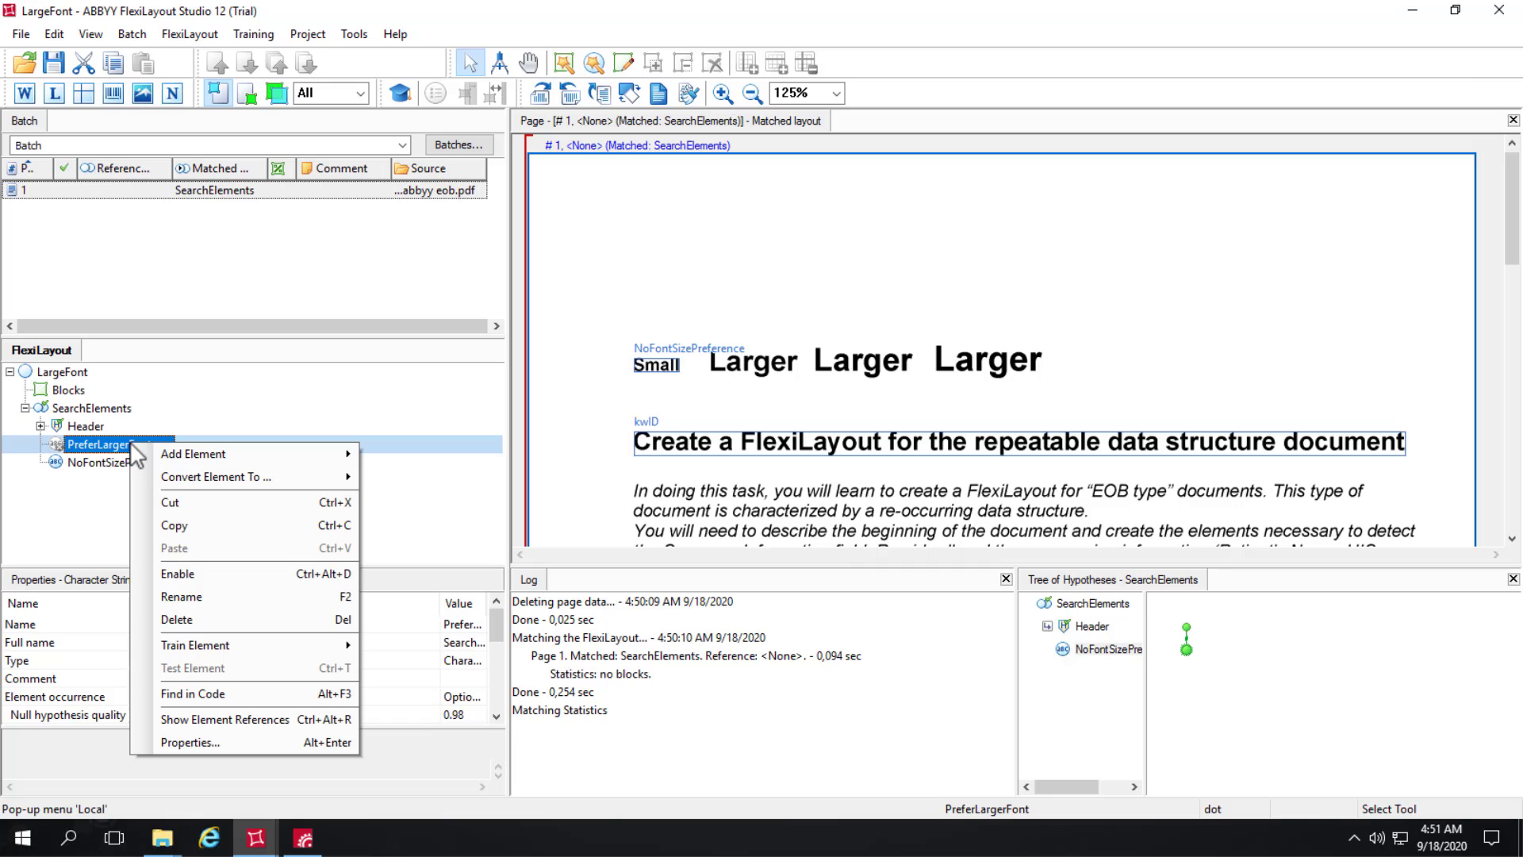
pyautogui.click(185, 574)
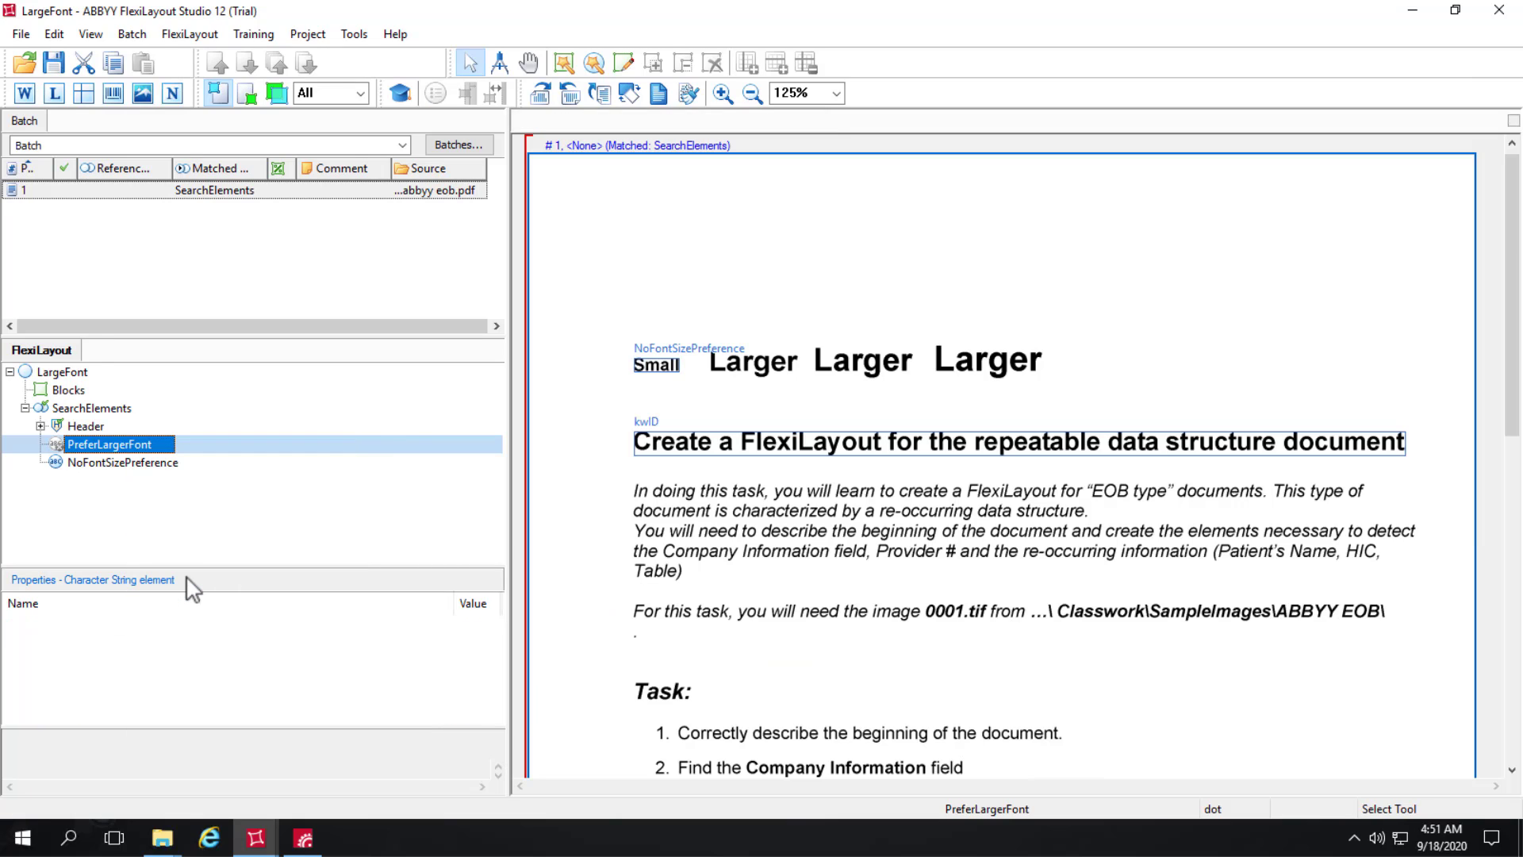
pyautogui.rightClick(144, 193)
pyautogui.click(176, 201)
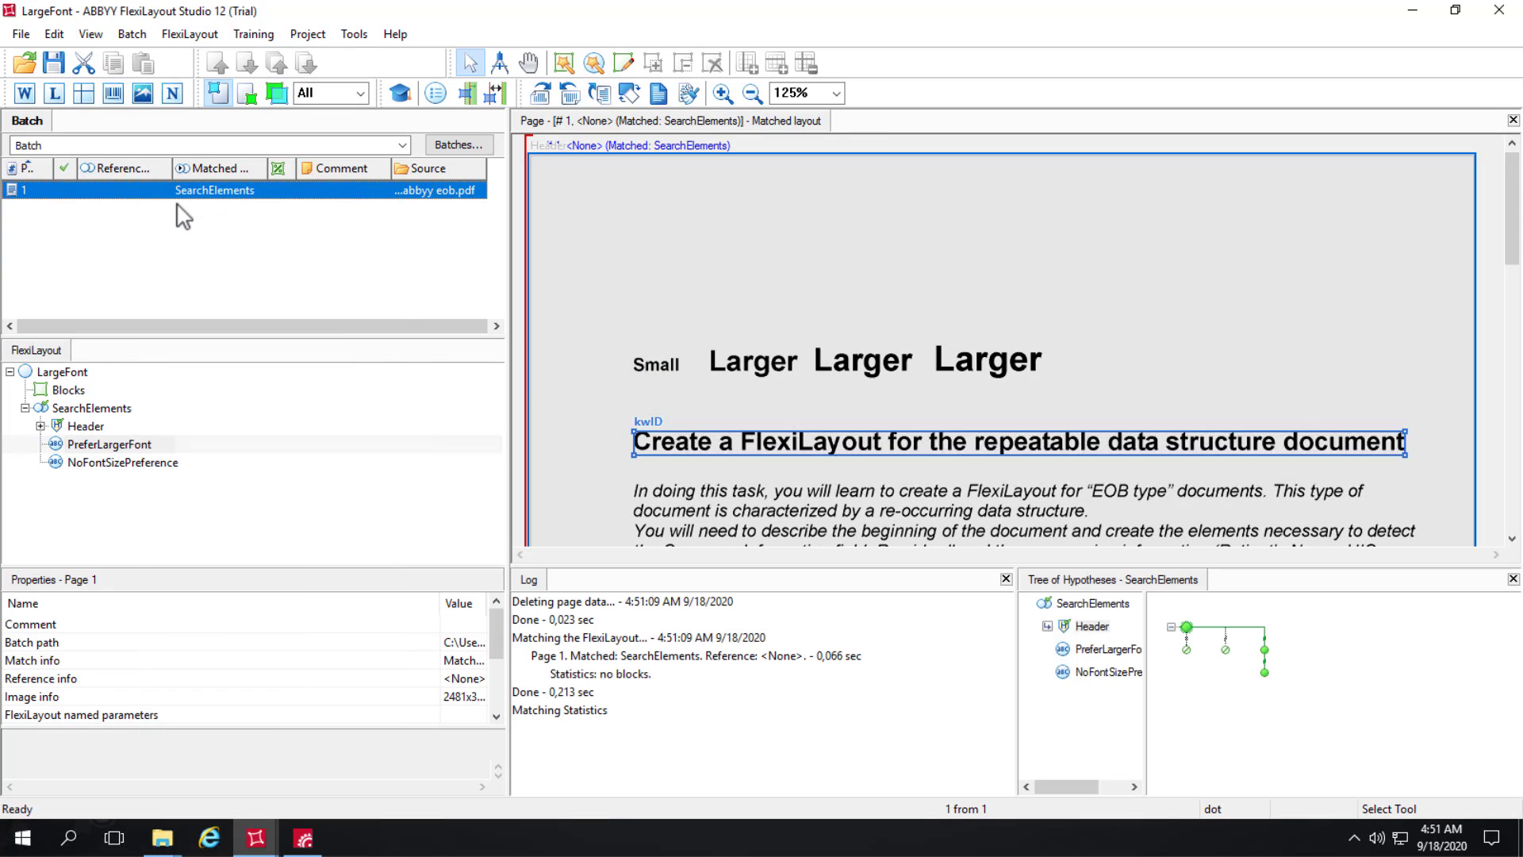
# - Compare the Small, 'Larger Larger' and biggest 'Larger' hypotheses; the biggest reaches chain quality 0.986
pyautogui.click(1187, 650)
pyautogui.moveTo(1192, 640)
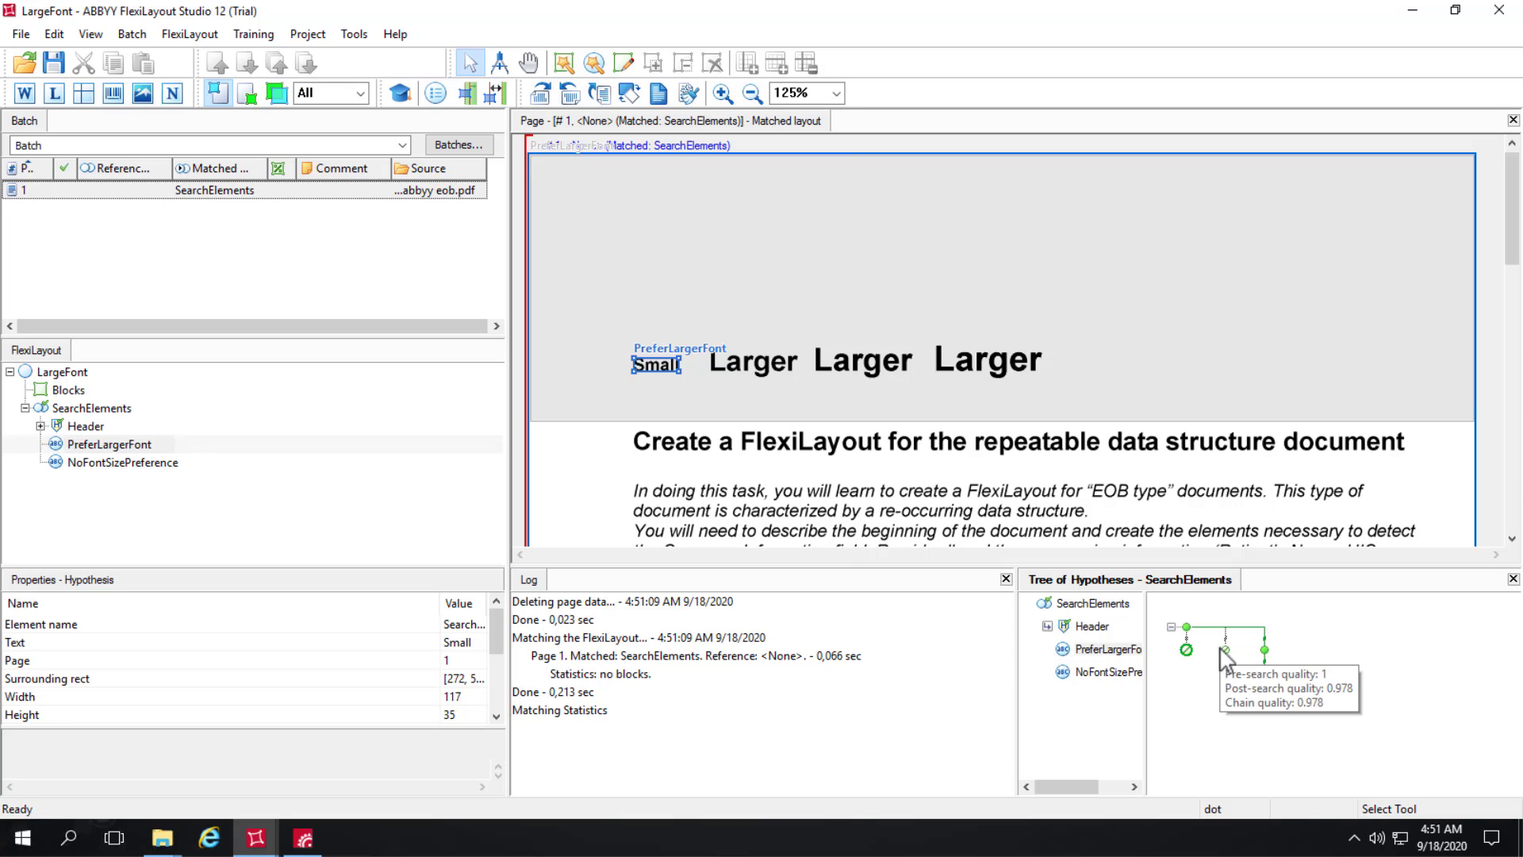
pyautogui.click(1226, 649)
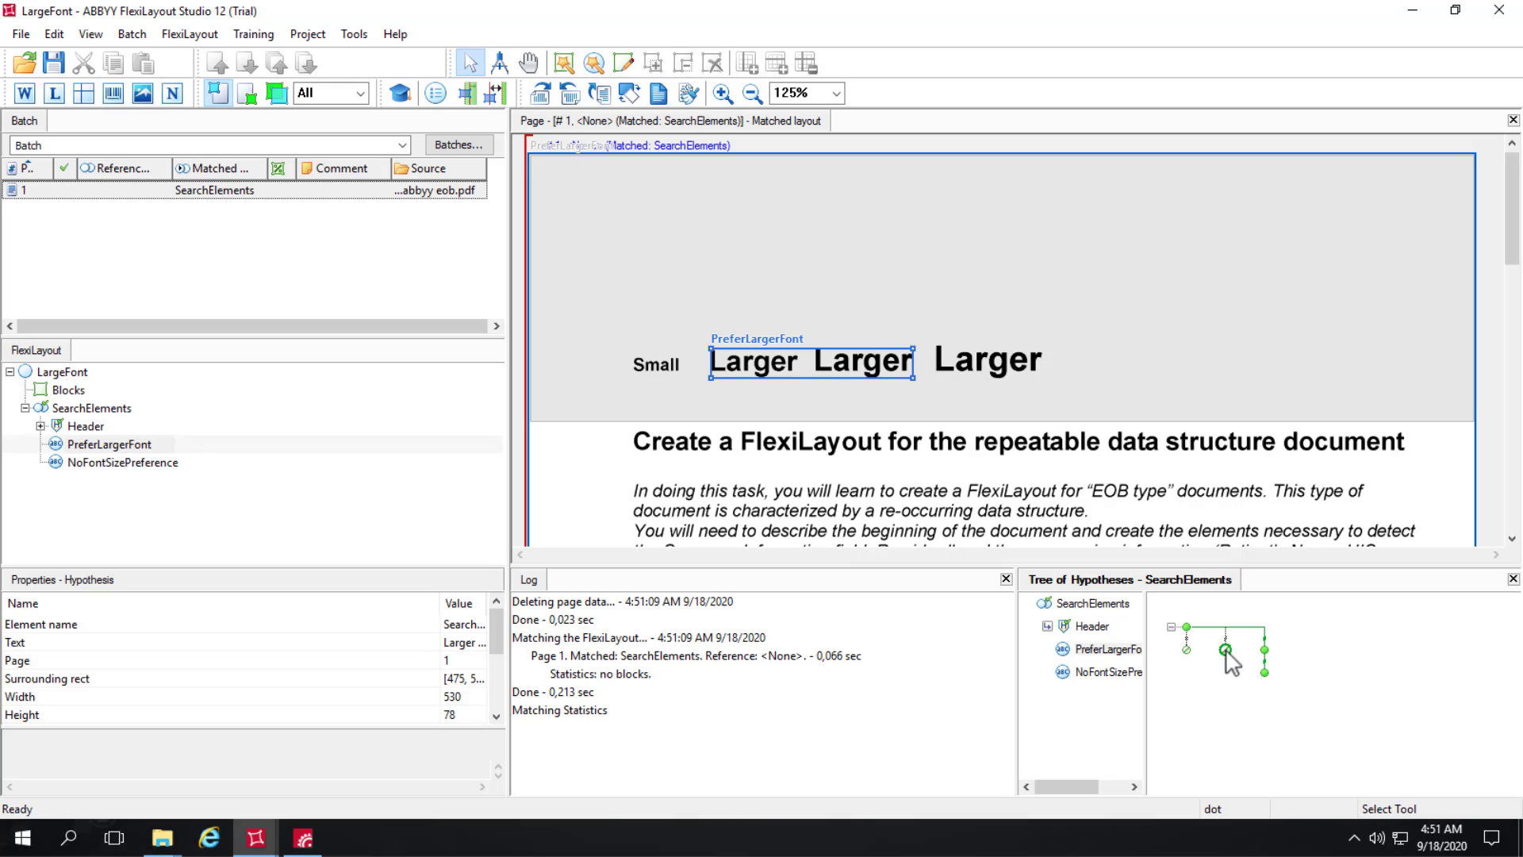
pyautogui.moveTo(1227, 653)
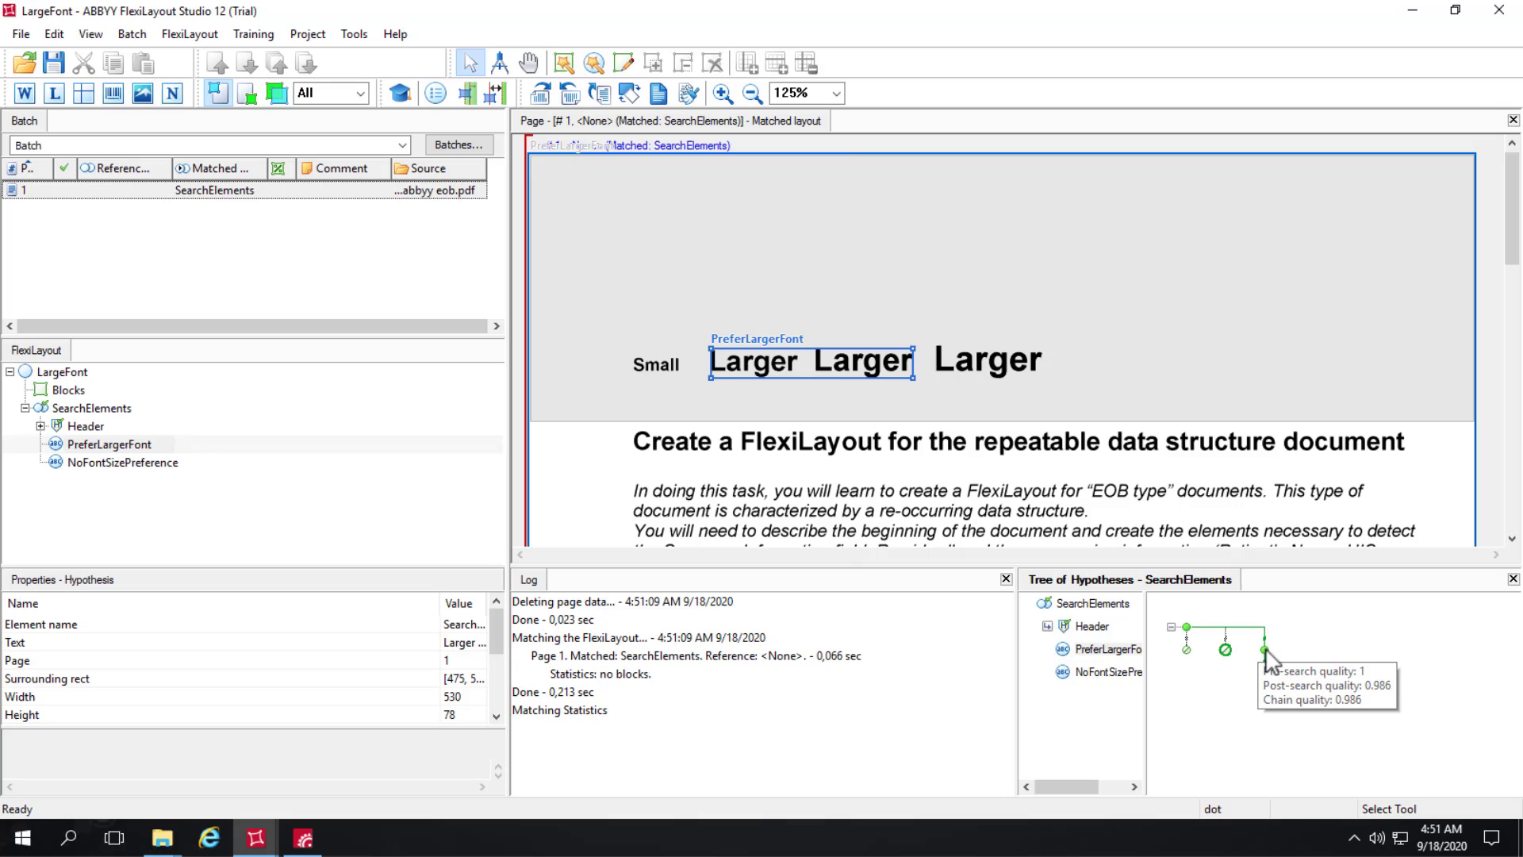
pyautogui.click(1264, 650)
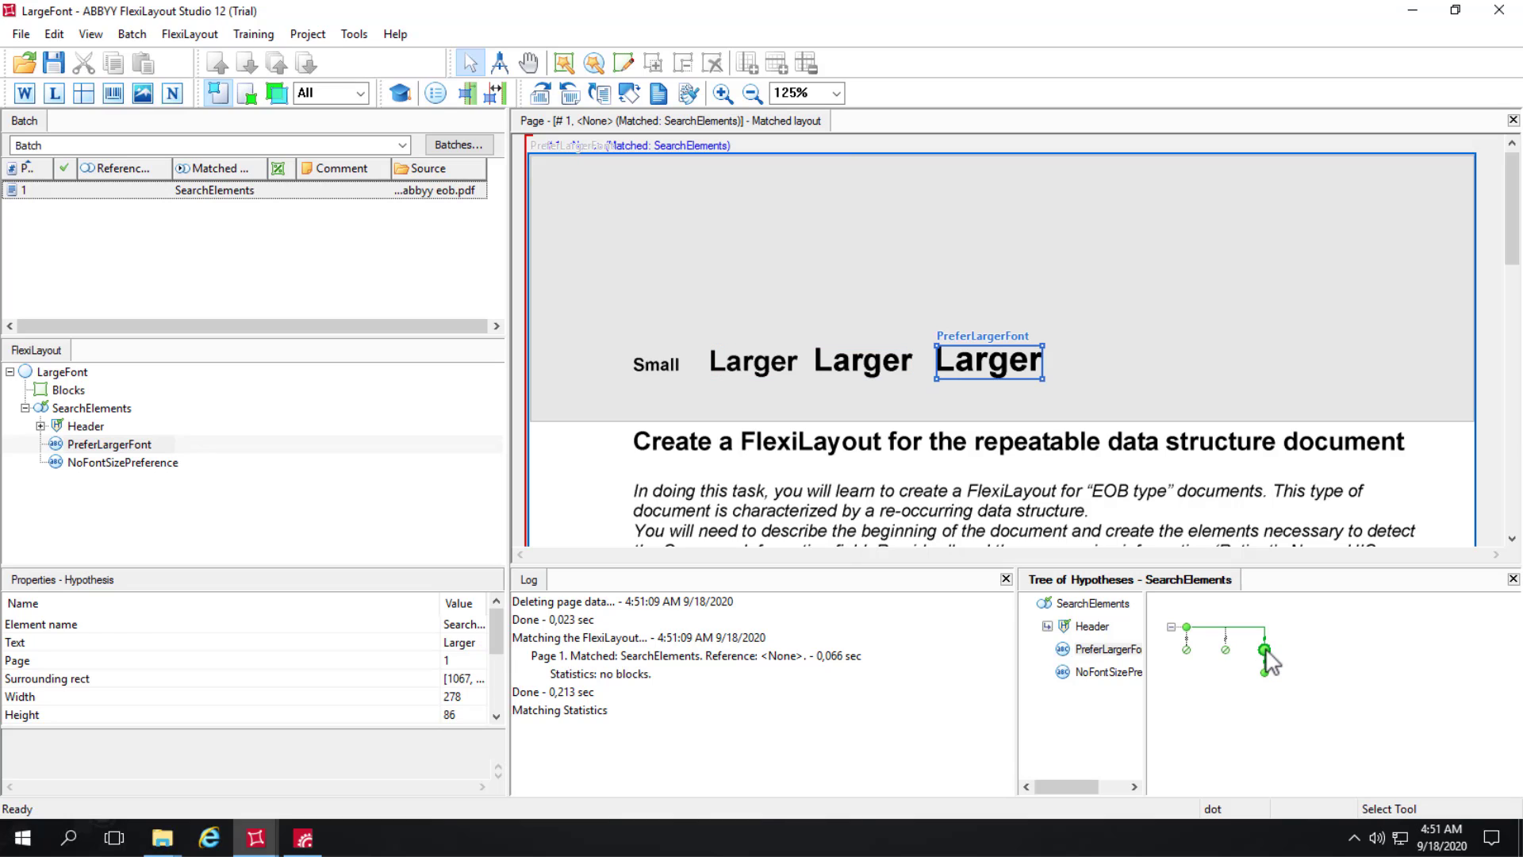
pyautogui.moveTo(1268, 658)
# - Open PreferLargerFont's post-search code 'FuzzyQuality: 100dt - Height, {0,0,0,1000}*dt;' in the editor
pyautogui.doubleClick(1100, 651)
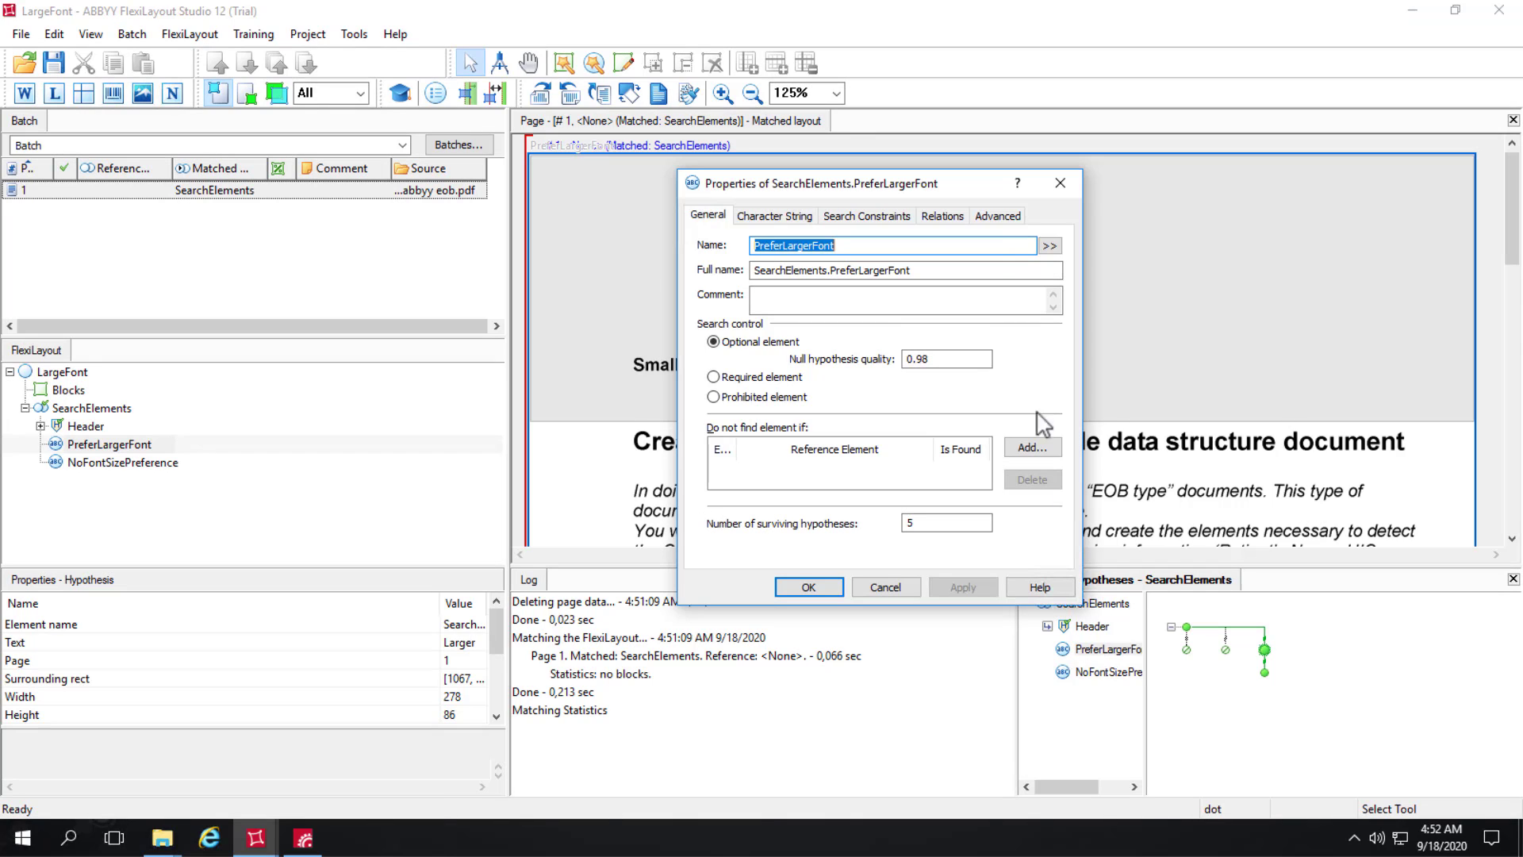
pyautogui.click(991, 216)
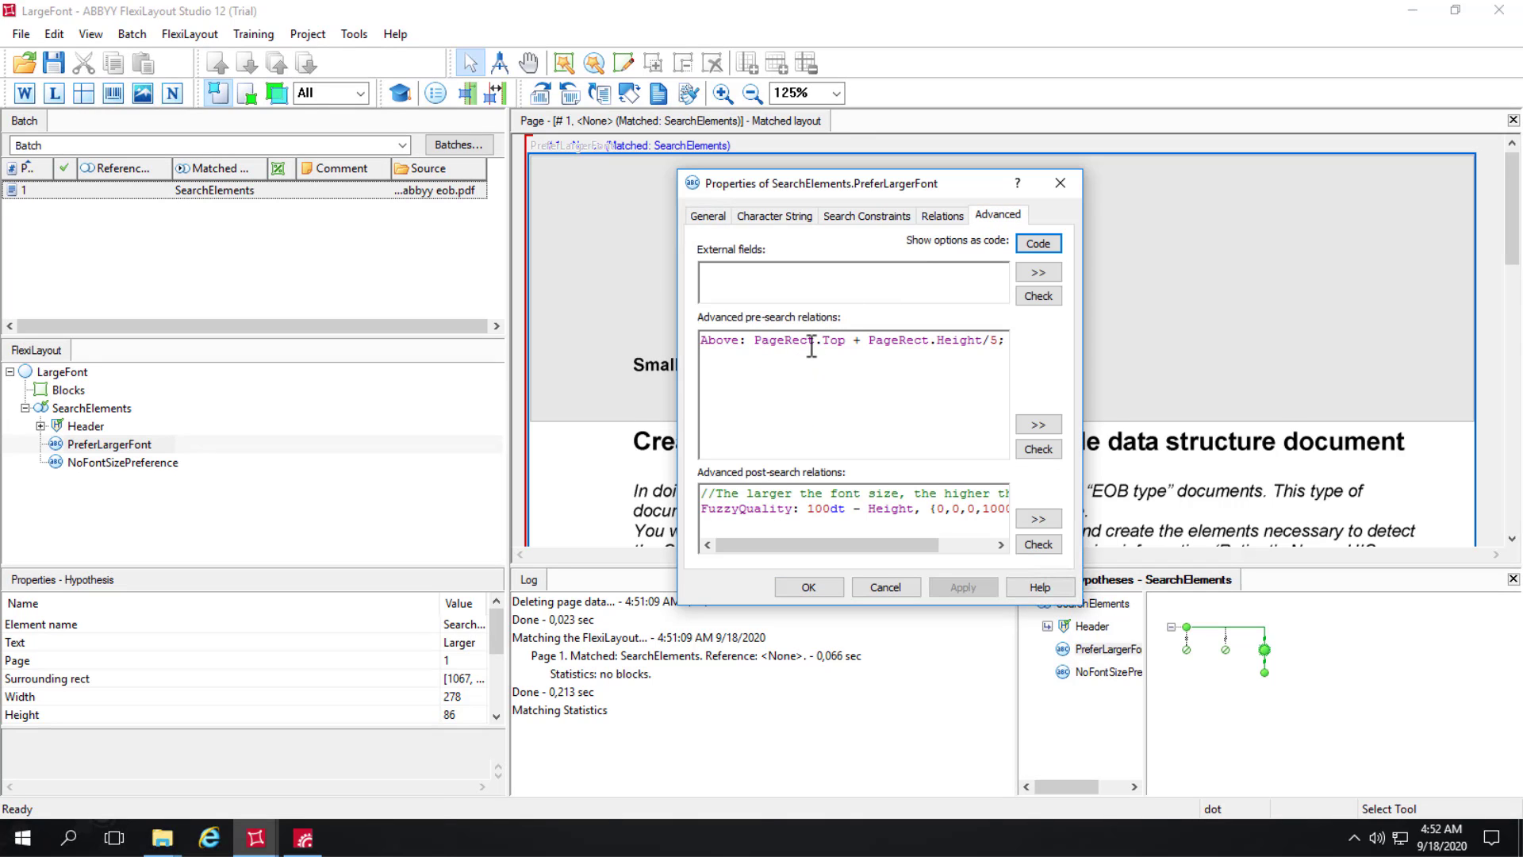
pyautogui.moveTo(809, 339); pyautogui.dragTo(1033, 334)
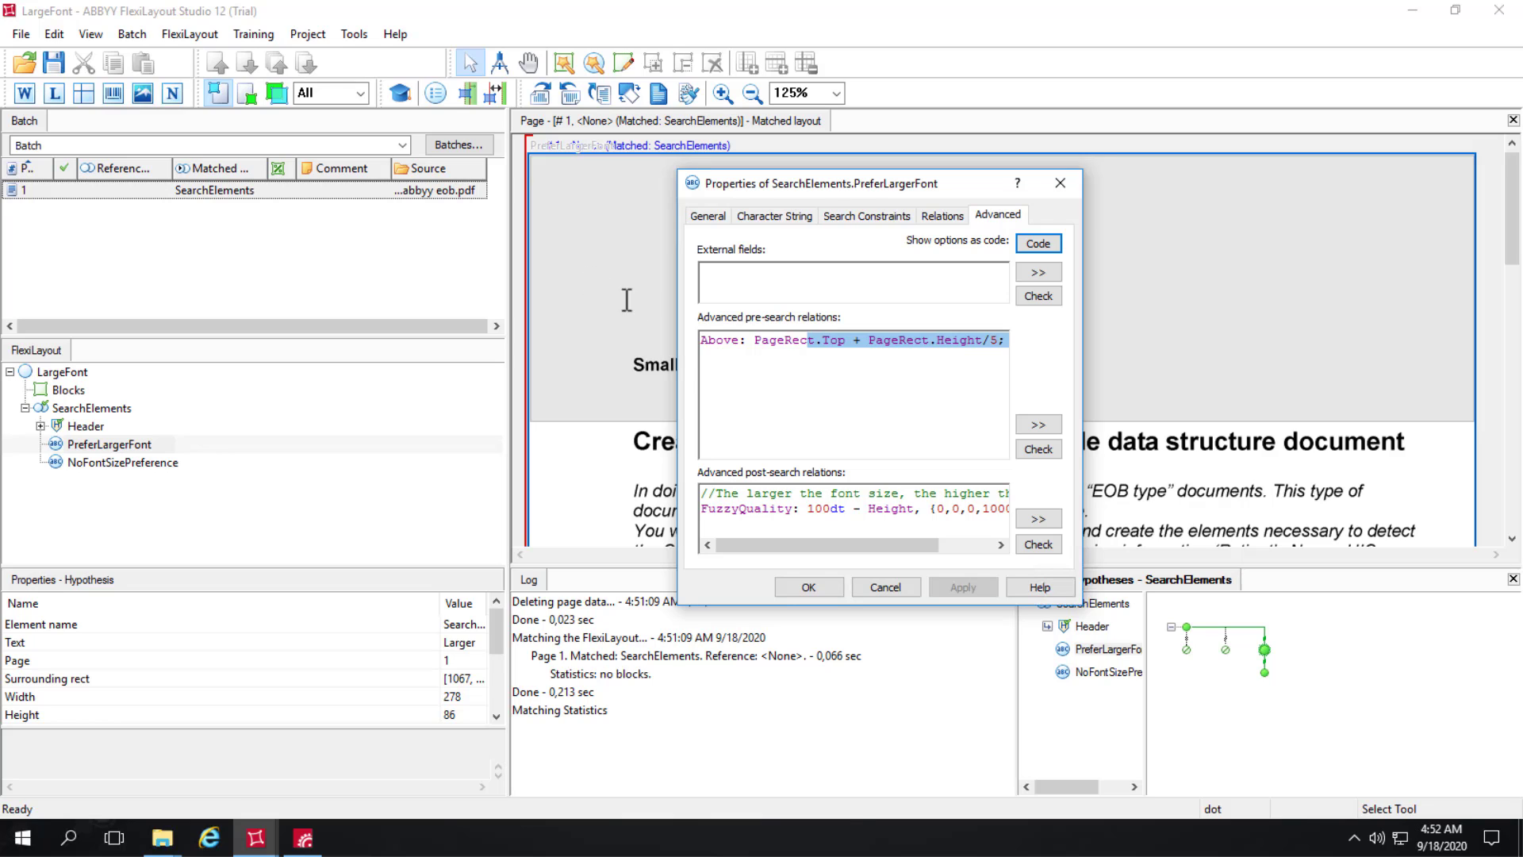
pyautogui.click(1039, 519)
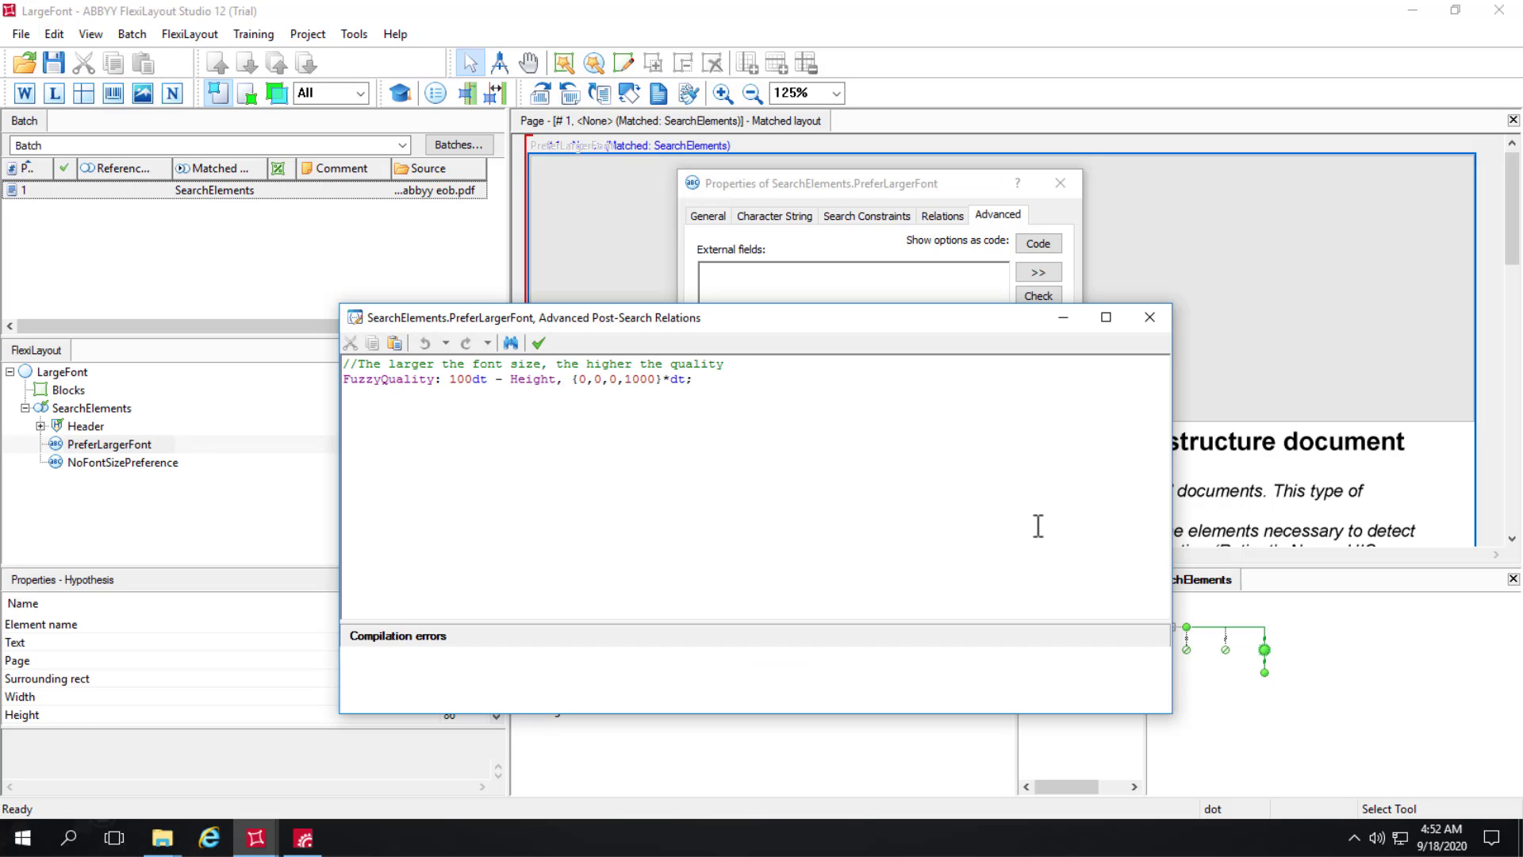